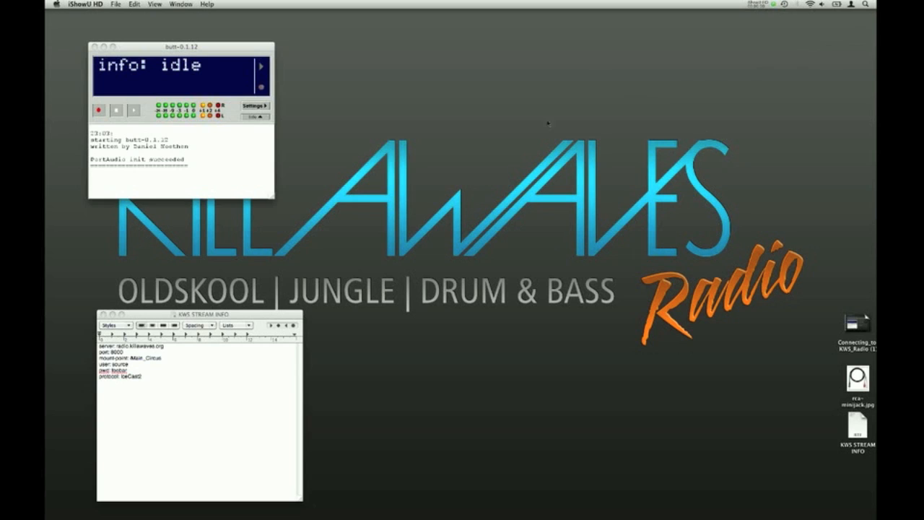
# Open the settings and set the audio device to Built-in Input
pyautogui.click(256, 106)
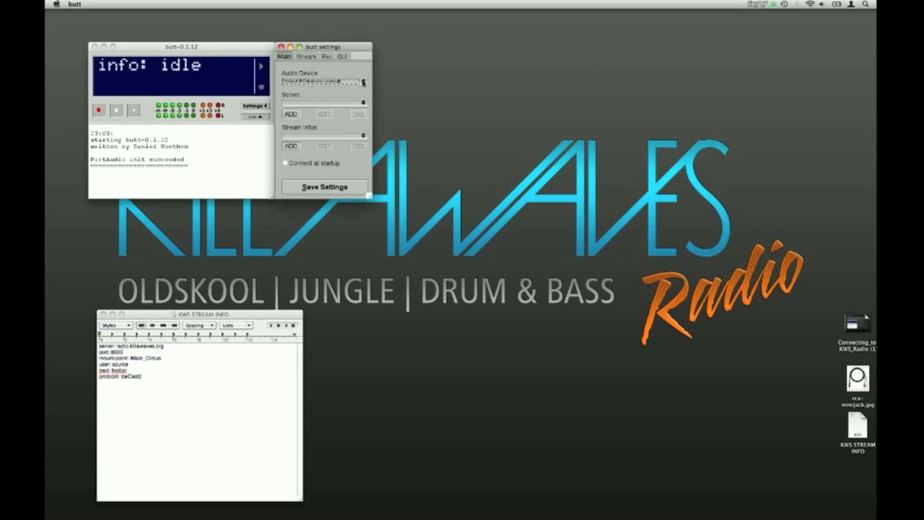
pyautogui.click(364, 82)
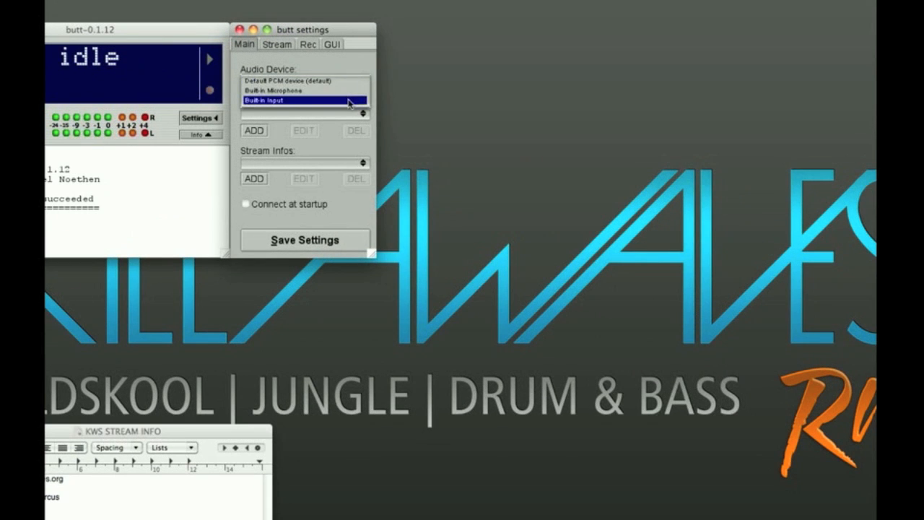
pyautogui.click(350, 101)
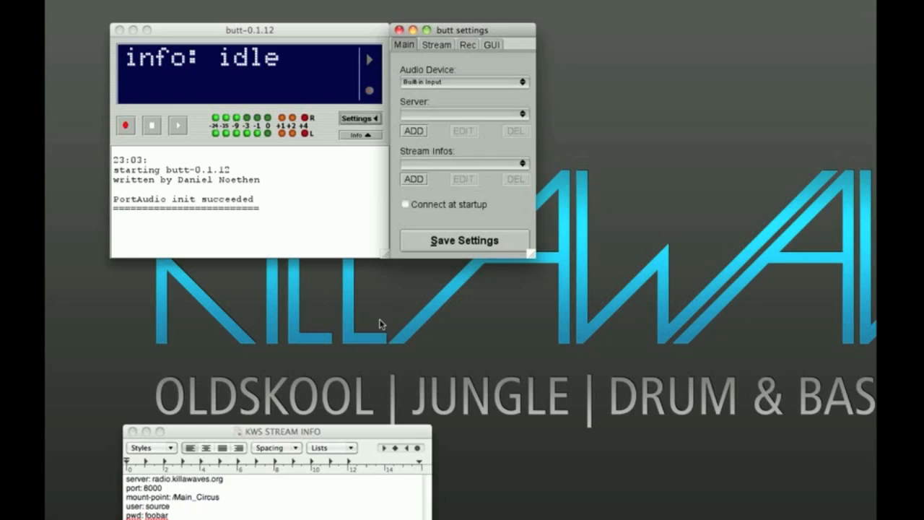
# Place the KWS STREAM INFO note below the settings window and start a new server entry of type IceCast beside the settings
pyautogui.moveTo(376, 433); pyautogui.dragTo(604, 272)
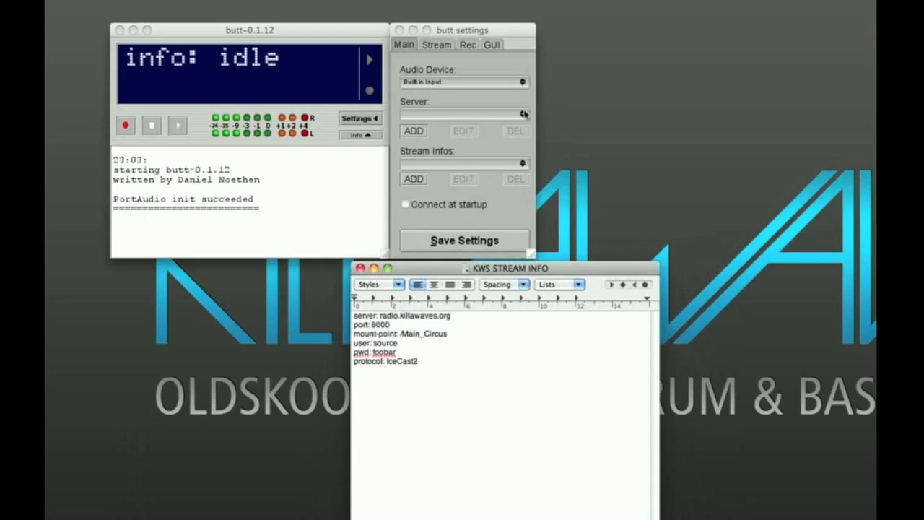
pyautogui.click(419, 130)
pyautogui.moveTo(423, 30); pyautogui.dragTo(571, 32)
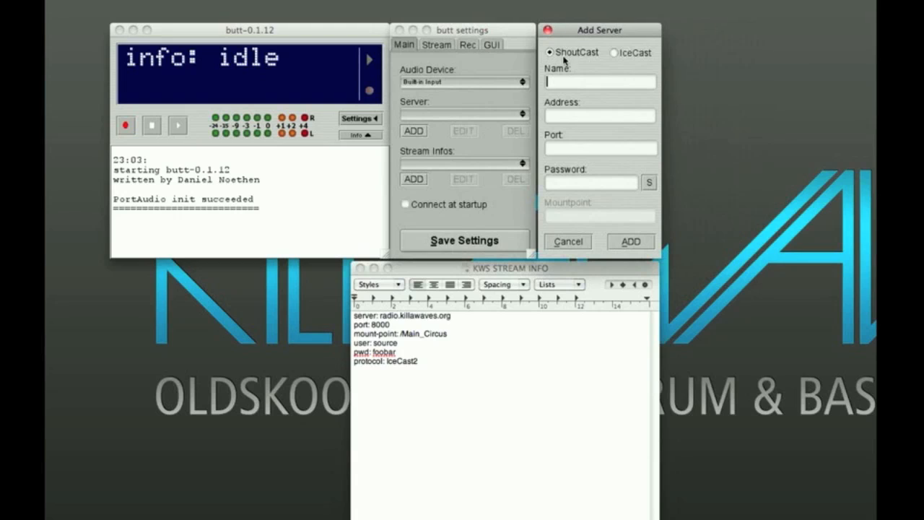
pyautogui.click(615, 53)
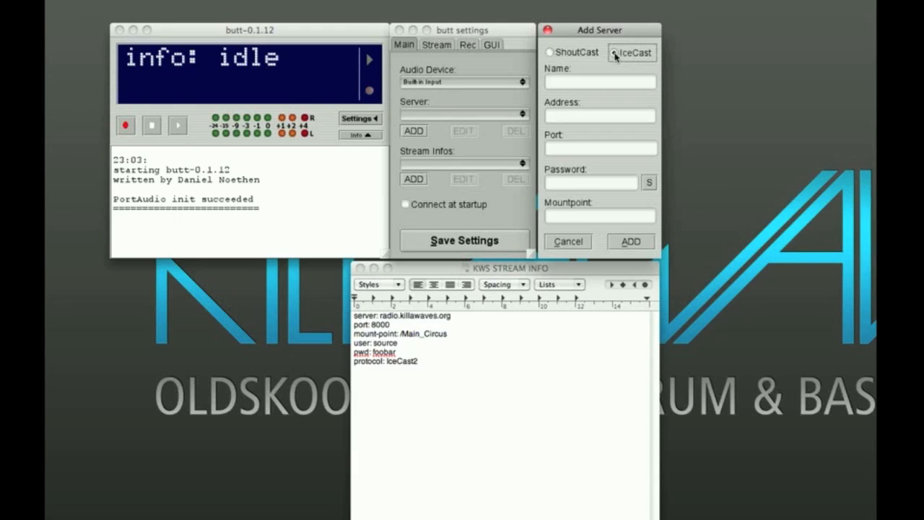
# Name the server Killawaves Radio and set its address to radio.killawaves.org
pyautogui.click(560, 83)
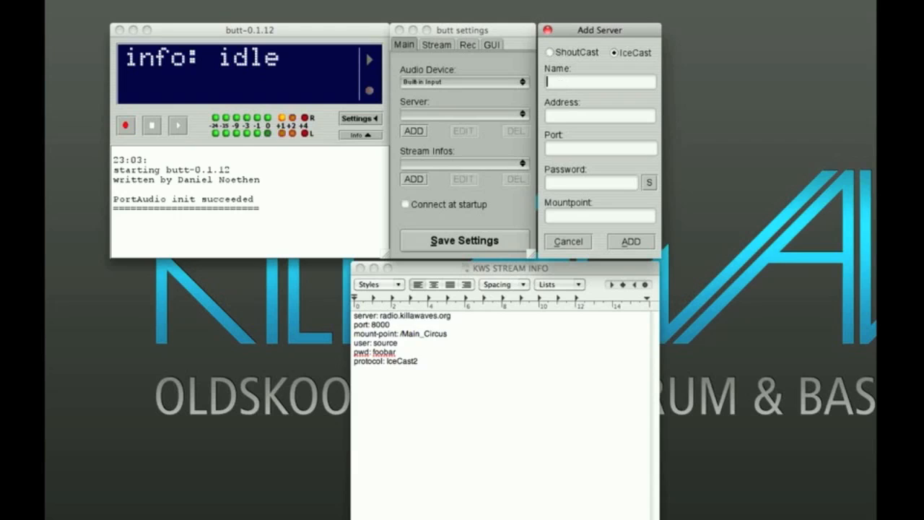
pyautogui.write('Killawavw')
pyautogui.press('BackSpace')
pyautogui.write('es Radio')
pyautogui.click(564, 113)
pyautogui.write('radio.killawaves.org')
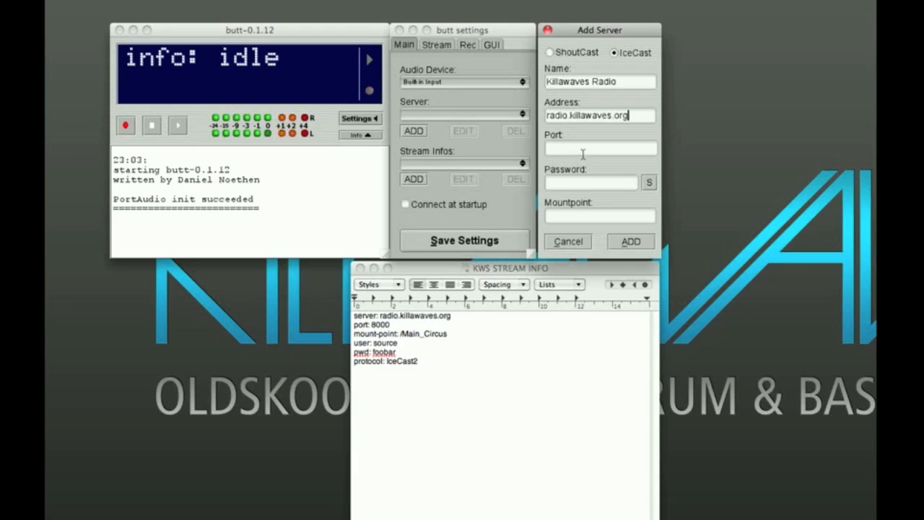
# Set the server port to 8000, enter the server password and reveal it for checking
pyautogui.click(583, 146)
pyautogui.write('8000')
pyautogui.click(585, 184)
pyautogui.write('foobar')
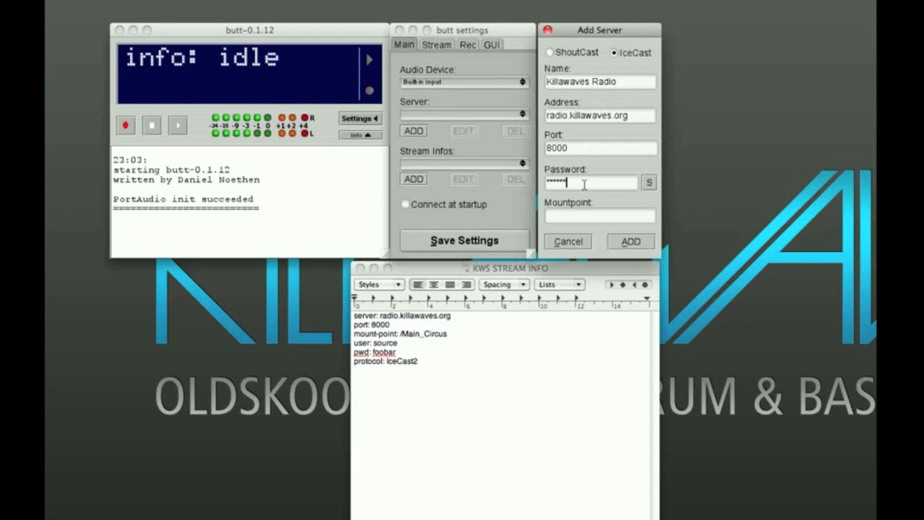
pyautogui.click(650, 183)
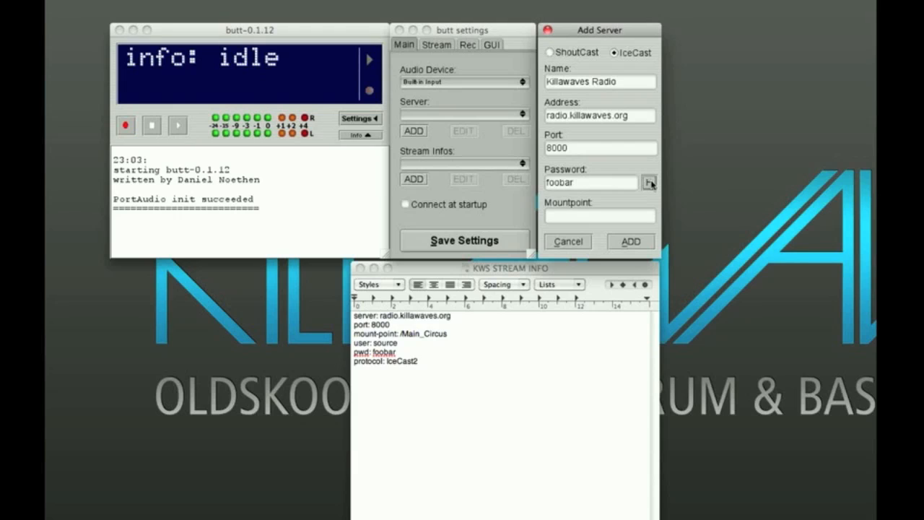
pyautogui.click(652, 185)
pyautogui.click(652, 185)
pyautogui.click(650, 184)
pyautogui.click(651, 183)
# Set the mountpoint to /Main_Circus and add the server
pyautogui.click(613, 217)
pyautogui.write('/Main_Circus')
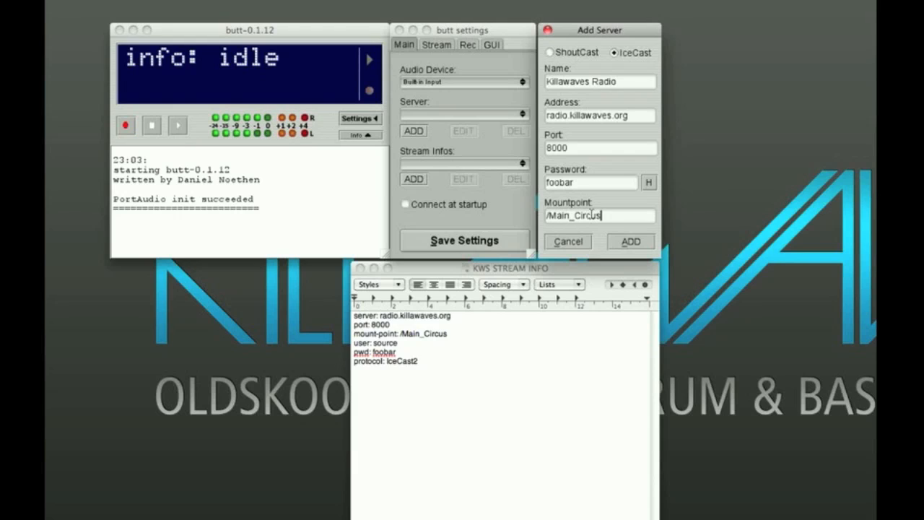
pyautogui.moveTo(557, 216)
pyautogui.mouseDown()
pyautogui.moveTo(550, 217)
pyautogui.moveTo(574, 217)
pyautogui.mouseUp()
pyautogui.click(631, 241)
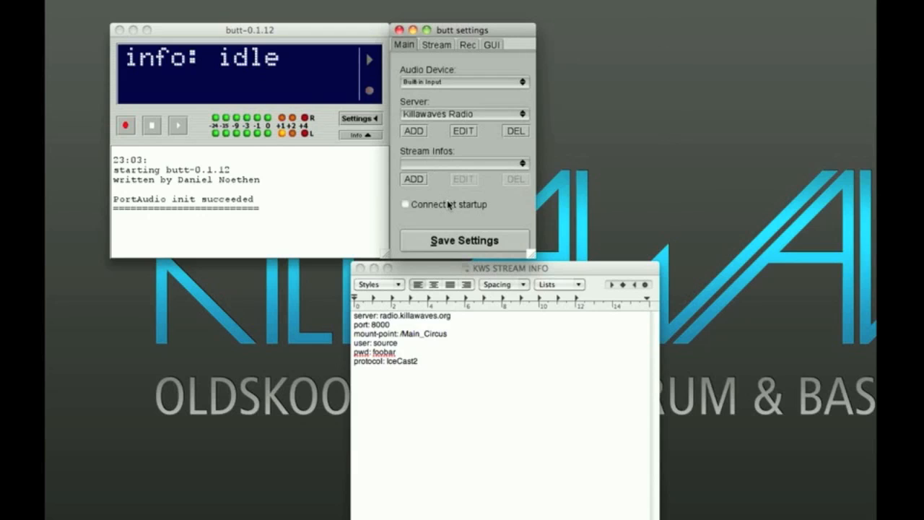
# Start a new stream info entry and enter the DJ's mix title as both its name and description
pyautogui.click(415, 179)
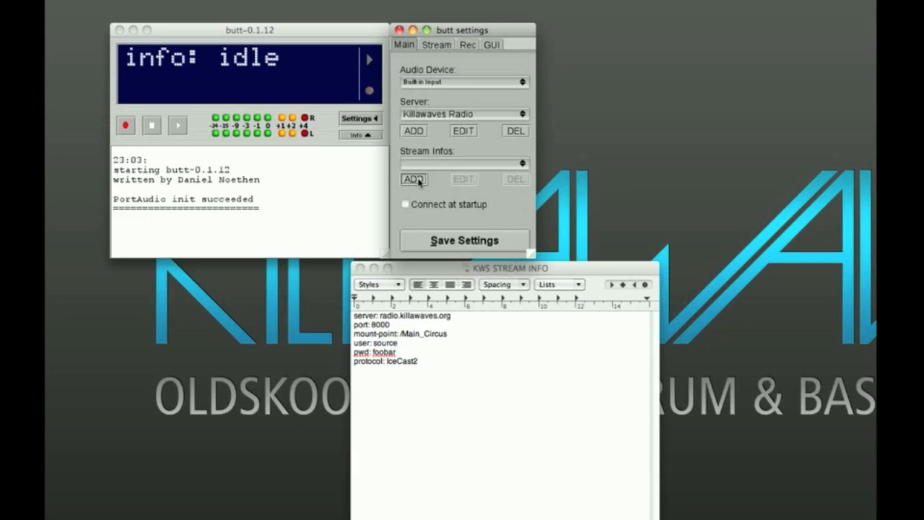
pyautogui.moveTo(429, 30); pyautogui.dragTo(574, 33)
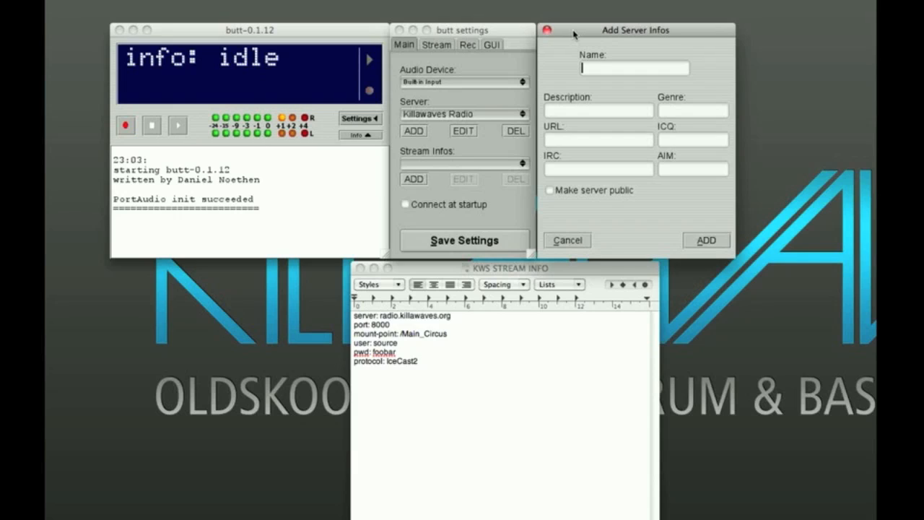
pyautogui.write("Candie's Mix")
pyautogui.click(623, 109)
pyautogui.write("Candie'")
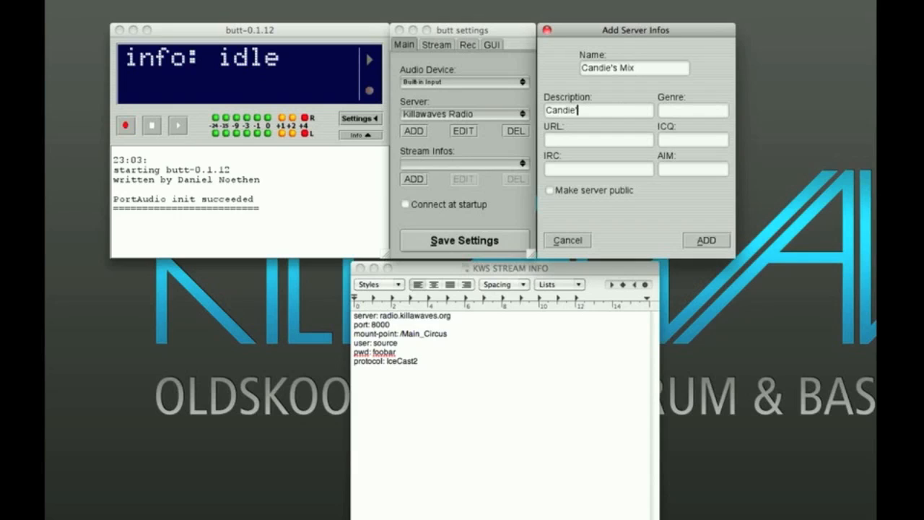
pyautogui.write('s Mix')
pyautogui.click(707, 115)
pyautogui.write('DnB')
pyautogui.click(604, 141)
pyautogui.write('www.forceselectric')
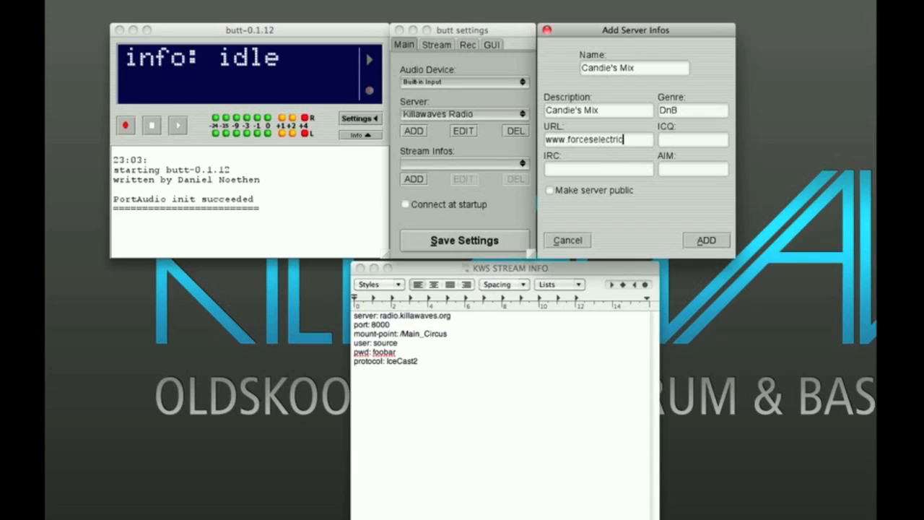
pyautogui.write('.com')
# Fill in the IRC channel of the stream info entry and add the entry
pyautogui.click(691, 141)
pyautogui.click(636, 168)
pyautogui.write('#radoi')
pyautogui.press('BackSpace')
pyautogui.click(702, 241)
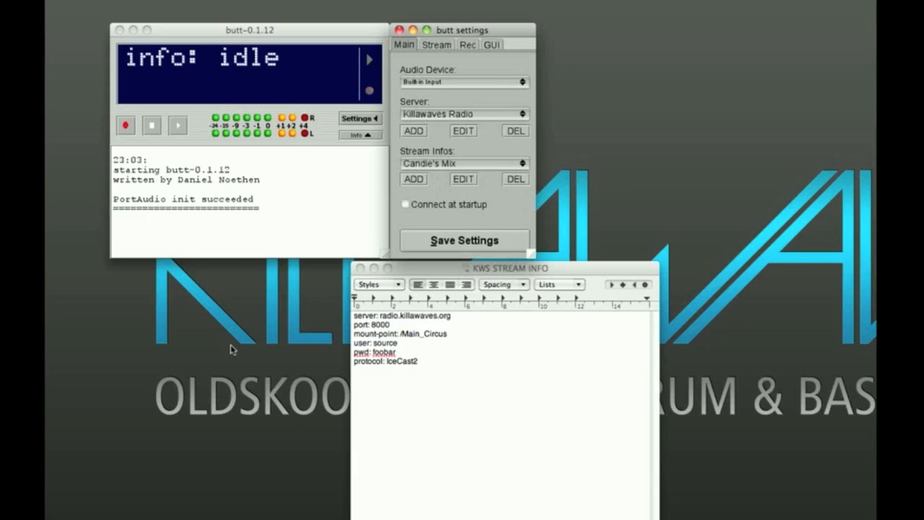
# Set the stream bitrate to 192k and keep the stream samplerate at 44100Hz
pyautogui.click(433, 46)
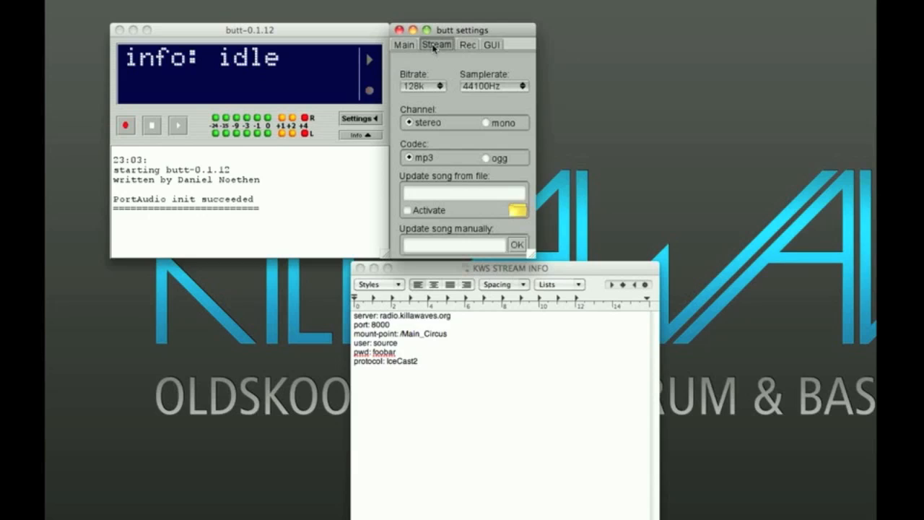
pyautogui.click(440, 86)
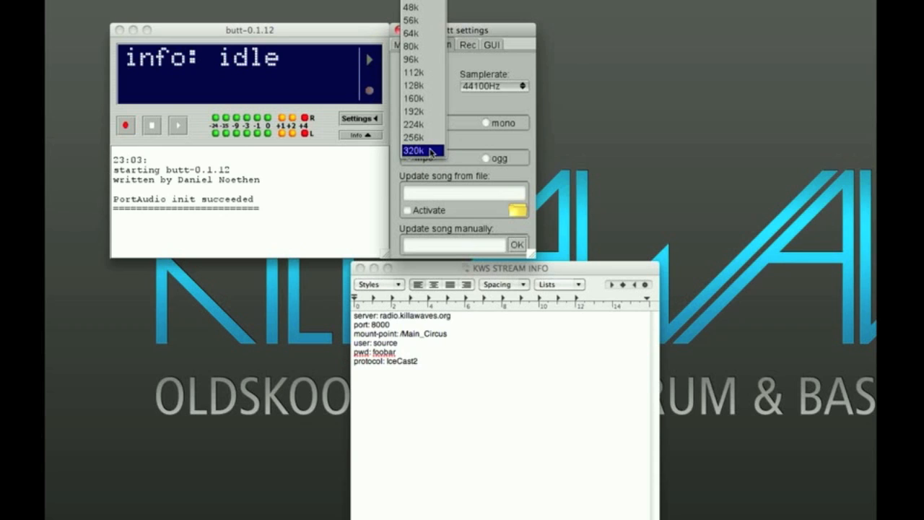
pyautogui.click(432, 113)
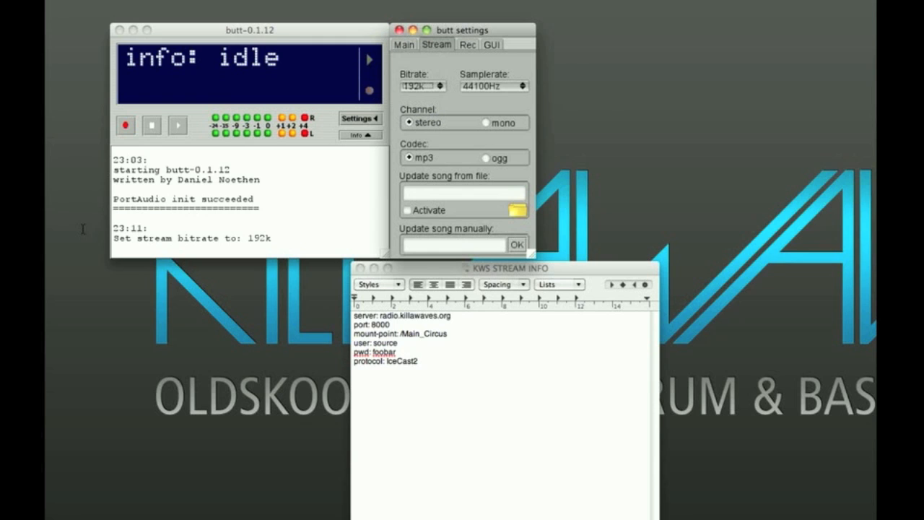
pyautogui.moveTo(113, 229); pyautogui.dragTo(279, 239)
pyautogui.click(279, 239)
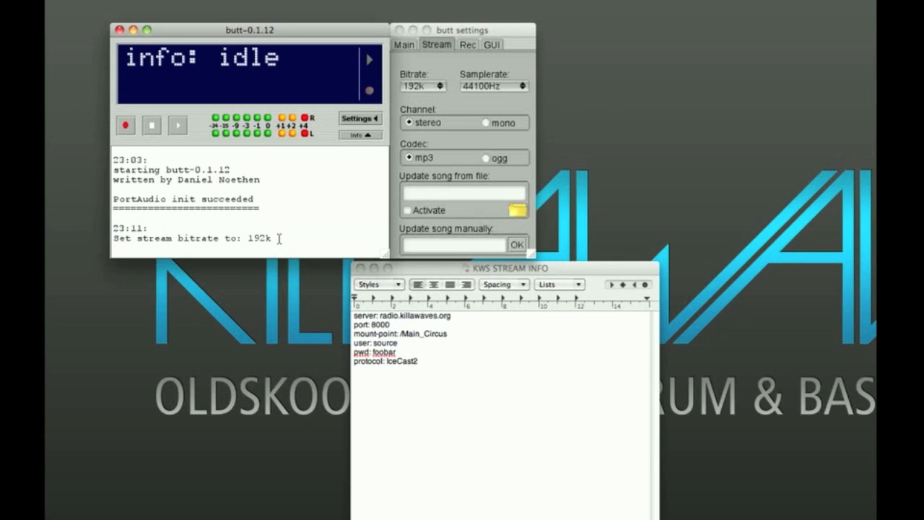
pyautogui.click(520, 88)
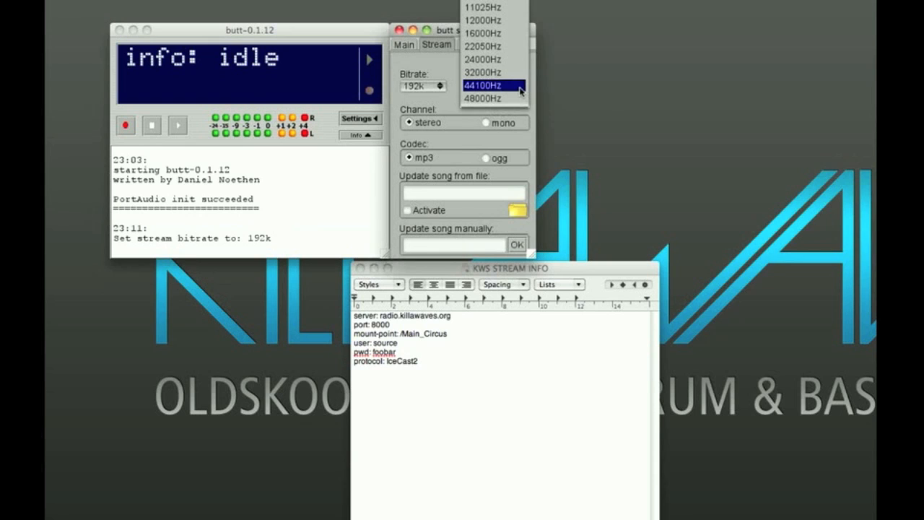
pyautogui.click(520, 86)
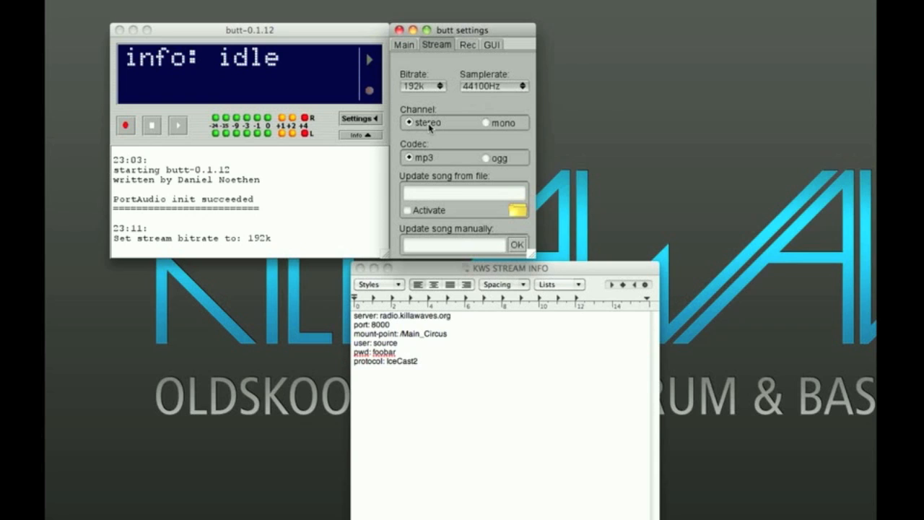
# Try the mono channel for the stream, restore stereo and review the logged stream changes
pyautogui.click(486, 123)
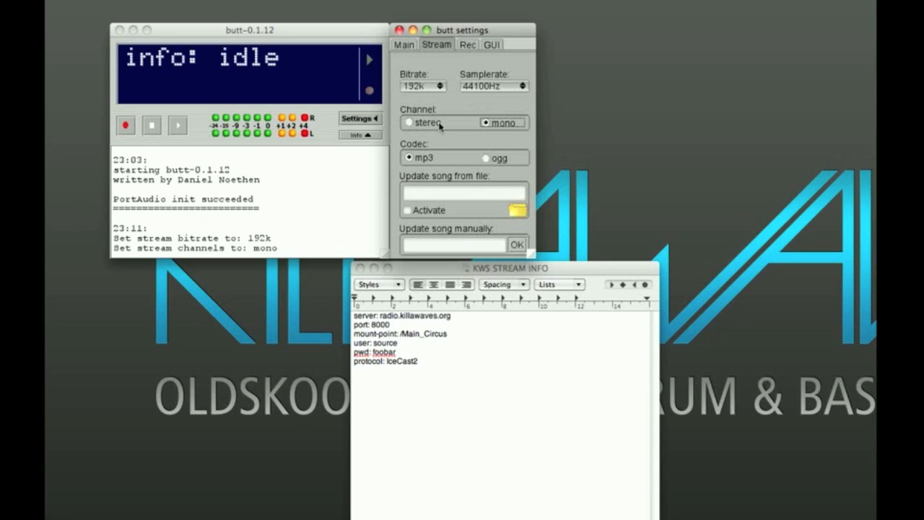
pyautogui.click(410, 123)
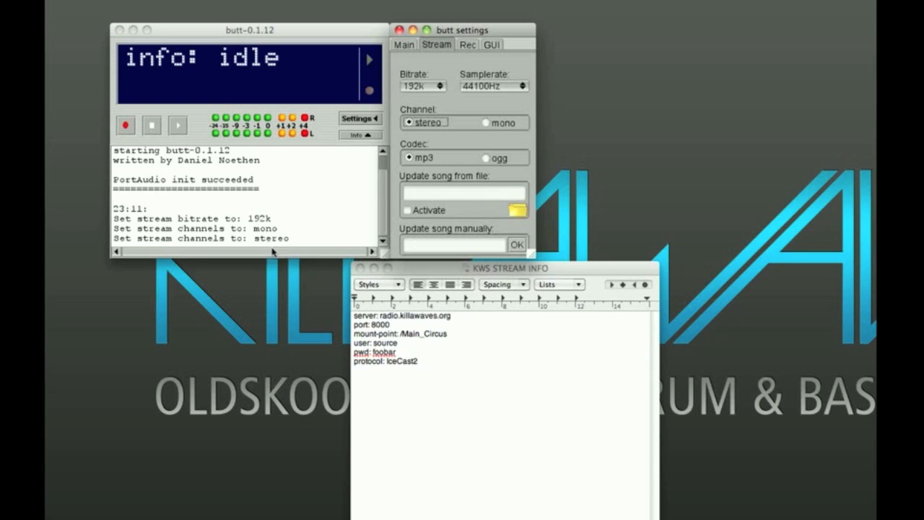
pyautogui.click(291, 237)
pyautogui.moveTo(291, 238); pyautogui.dragTo(115, 208)
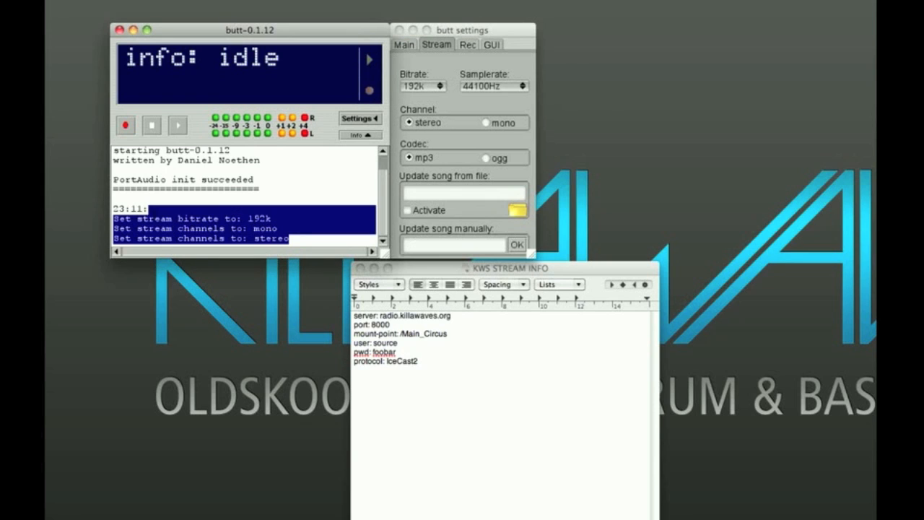
pyautogui.click(291, 221)
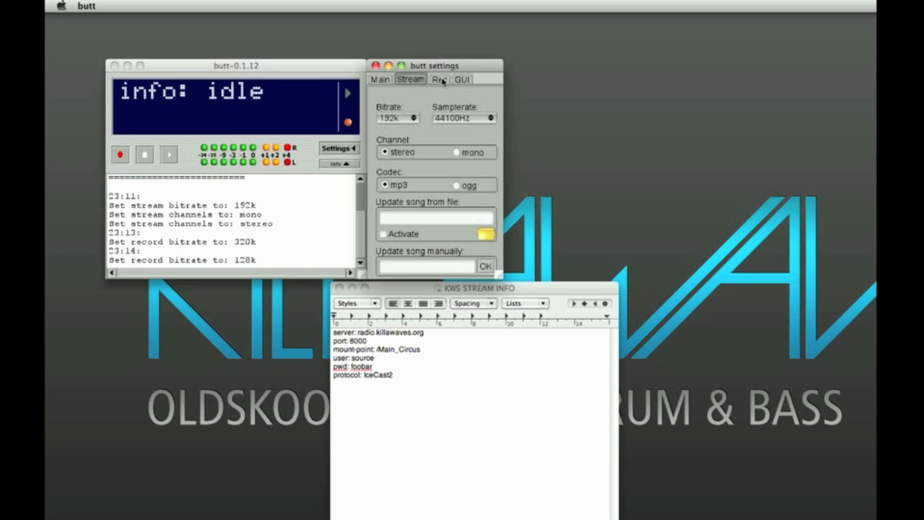
# Examine the parts of the filename pattern and the save folder in the recording settings
pyautogui.click(441, 80)
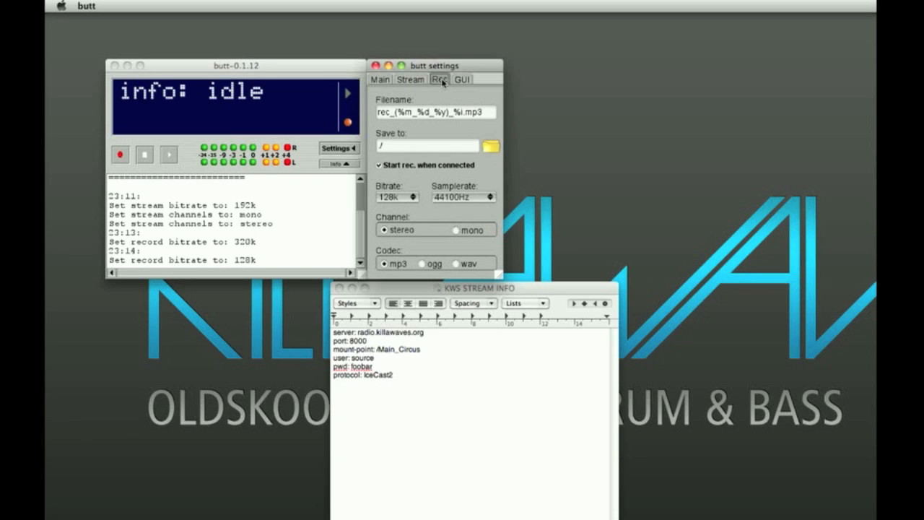
pyautogui.click(491, 113)
pyautogui.moveTo(491, 113); pyautogui.dragTo(285, 104)
pyautogui.click(485, 114)
pyautogui.moveTo(380, 113); pyautogui.dragTo(395, 113)
pyautogui.click(407, 112)
pyautogui.click(424, 114)
pyautogui.click(441, 114)
pyautogui.click(465, 115)
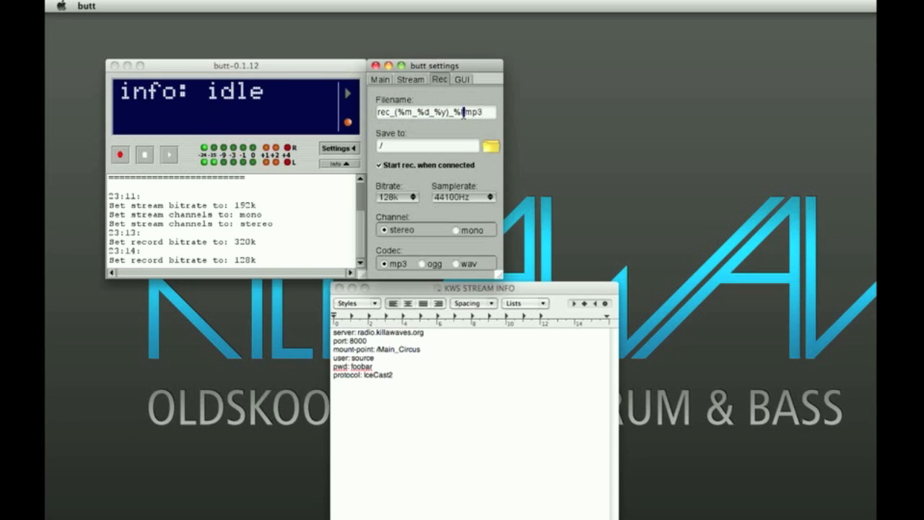
pyautogui.click(492, 112)
pyautogui.click(438, 145)
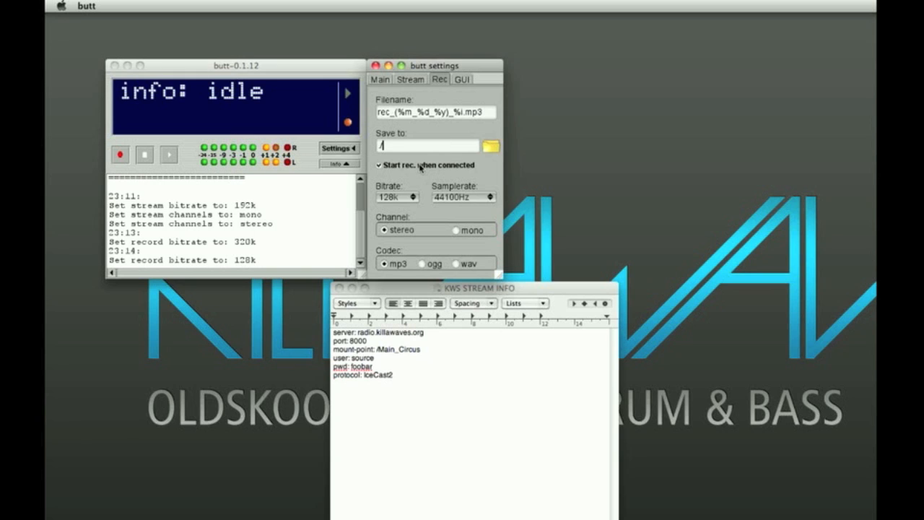
# Keep recording set to start when connected and set the recording bitrate to 320k
pyautogui.click(379, 166)
pyautogui.click(379, 166)
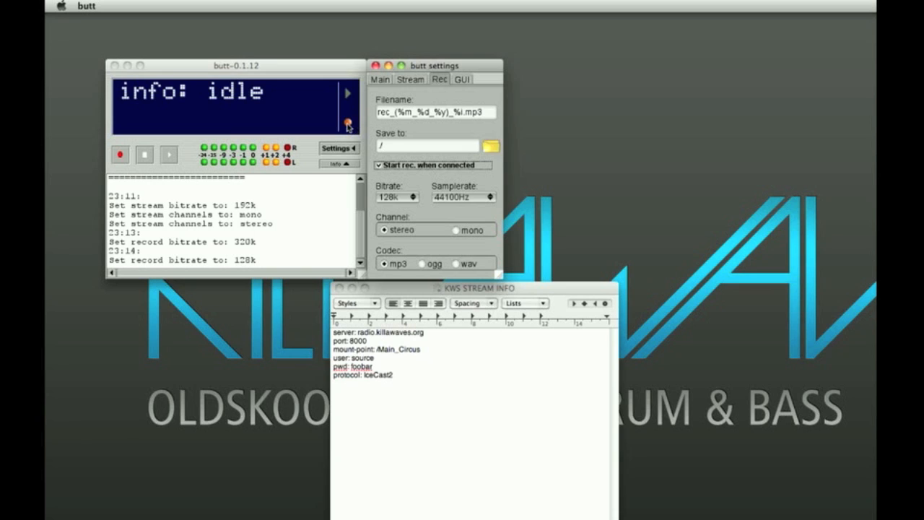
pyautogui.click(415, 198)
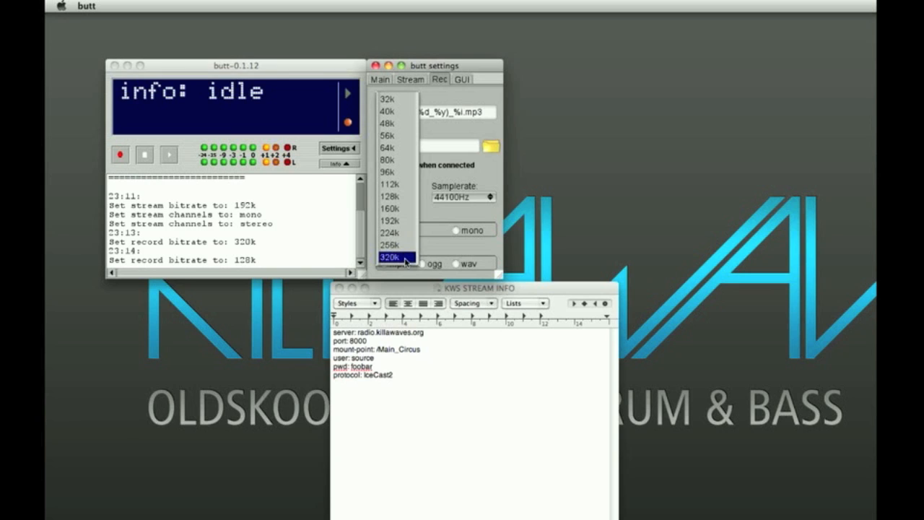
pyautogui.click(406, 258)
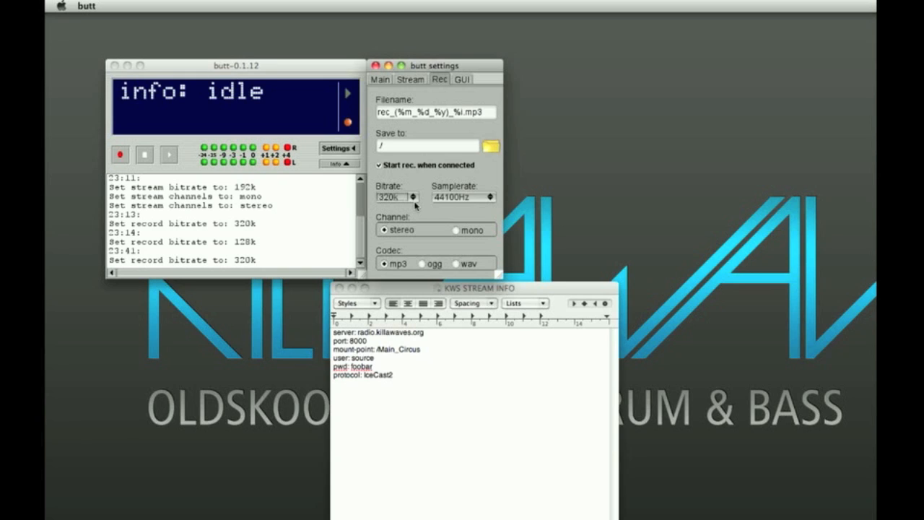
# Try the wav codec for recordings, dismiss the extension warning and restore the mp3 codec
pyautogui.click(410, 79)
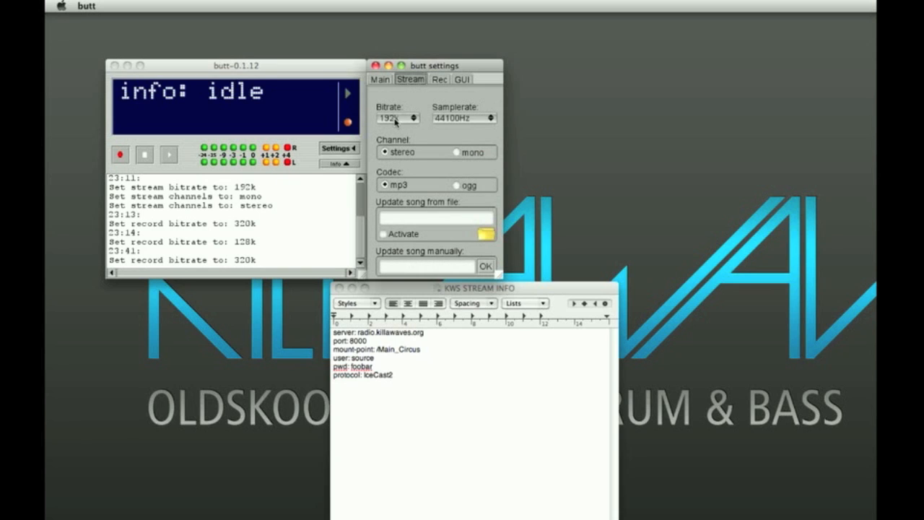
pyautogui.click(439, 79)
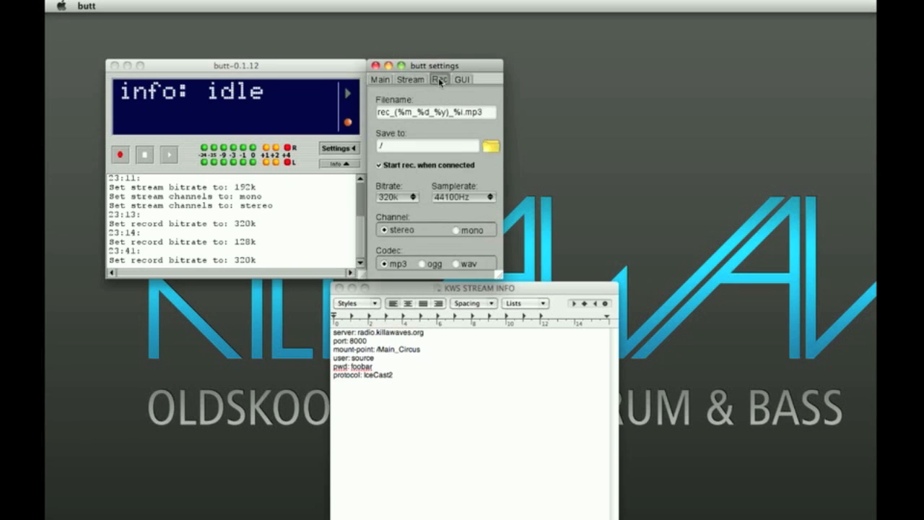
pyautogui.click(392, 231)
pyautogui.click(392, 266)
pyautogui.click(465, 265)
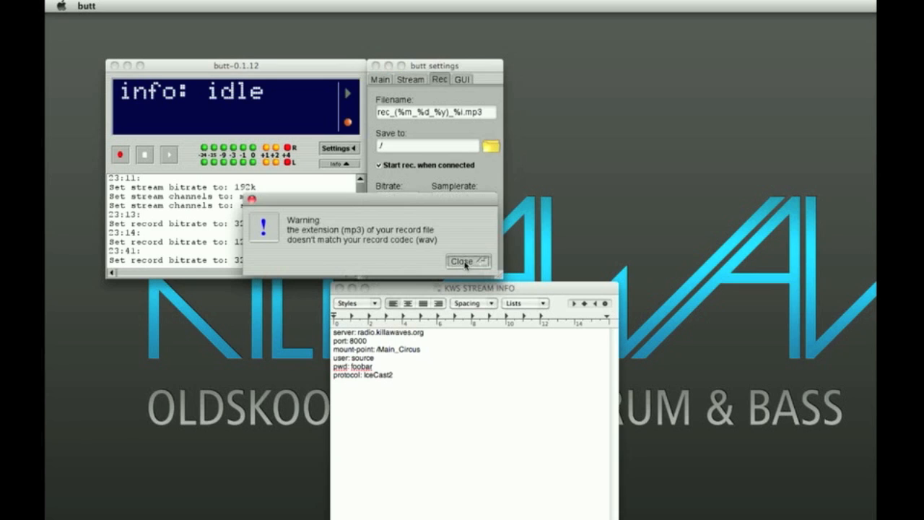
pyautogui.click(465, 262)
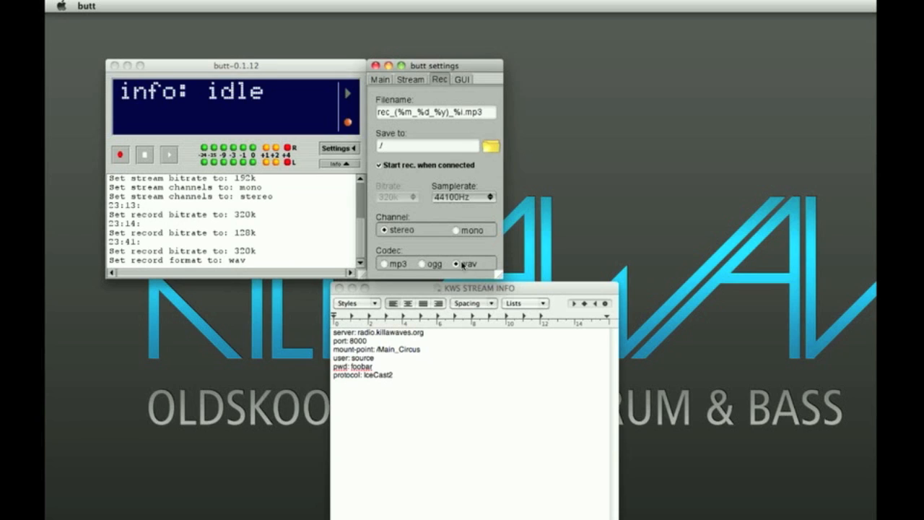
pyautogui.click(391, 264)
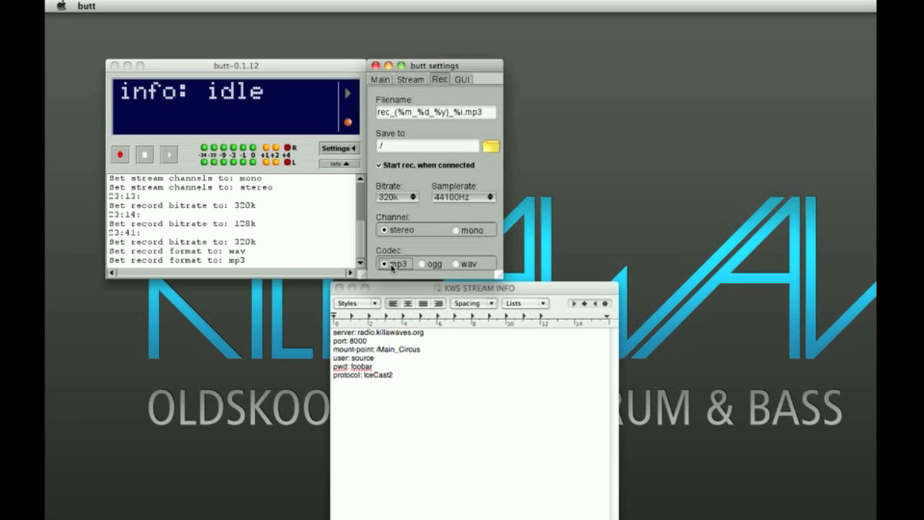
# Set the display text color to pink with RGB values 0.979, 0.440 and 1.000
pyautogui.click(463, 79)
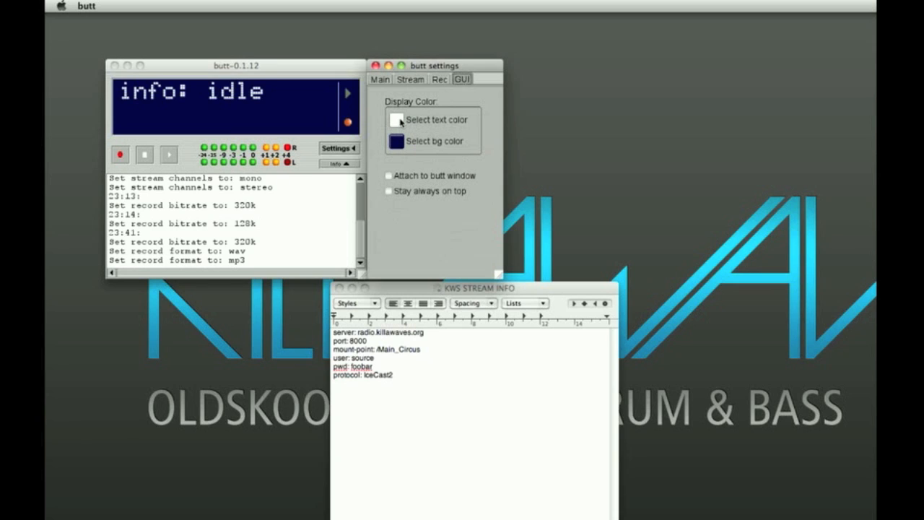
pyautogui.click(401, 120)
pyautogui.moveTo(393, 52); pyautogui.dragTo(563, 67)
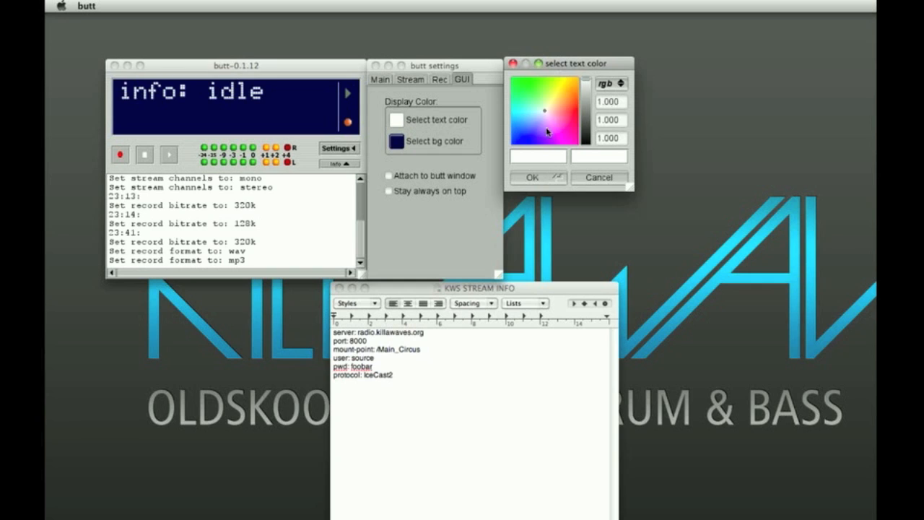
pyautogui.moveTo(554, 135); pyautogui.dragTo(555, 130)
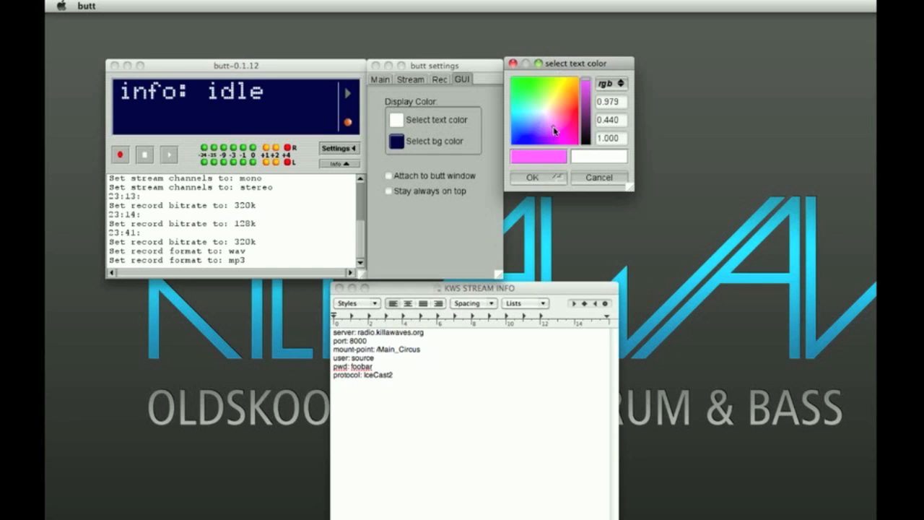
pyautogui.click(552, 179)
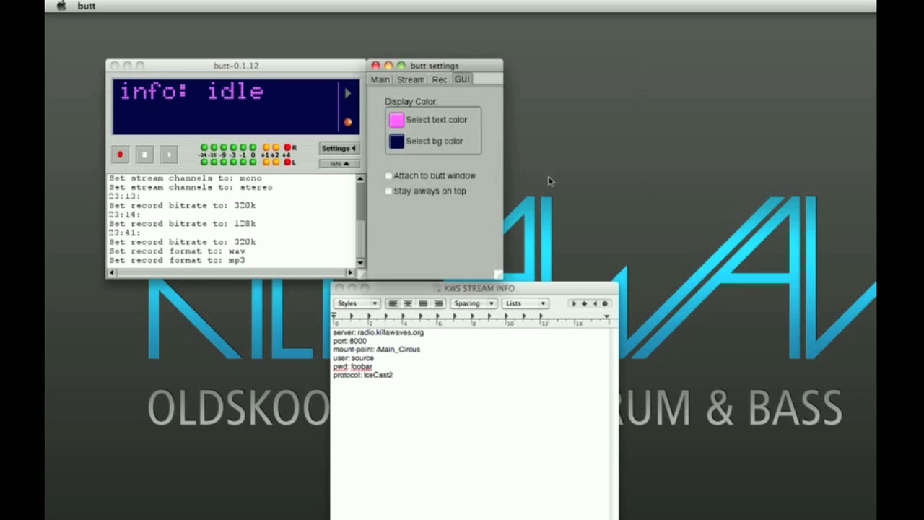
# Try a dark green display background and the always-on-top option, and restore the dark blue background
pyautogui.click(413, 141)
pyautogui.moveTo(354, 145); pyautogui.dragTo(353, 103)
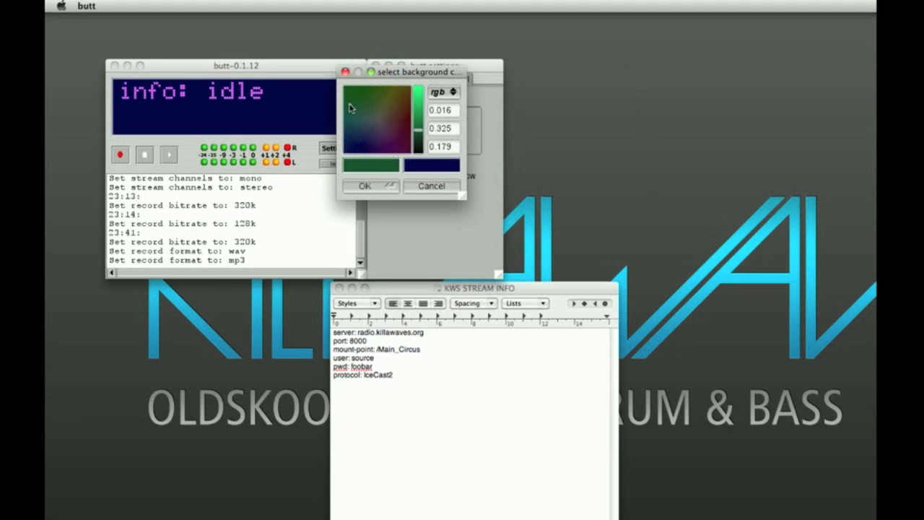
pyautogui.click(363, 187)
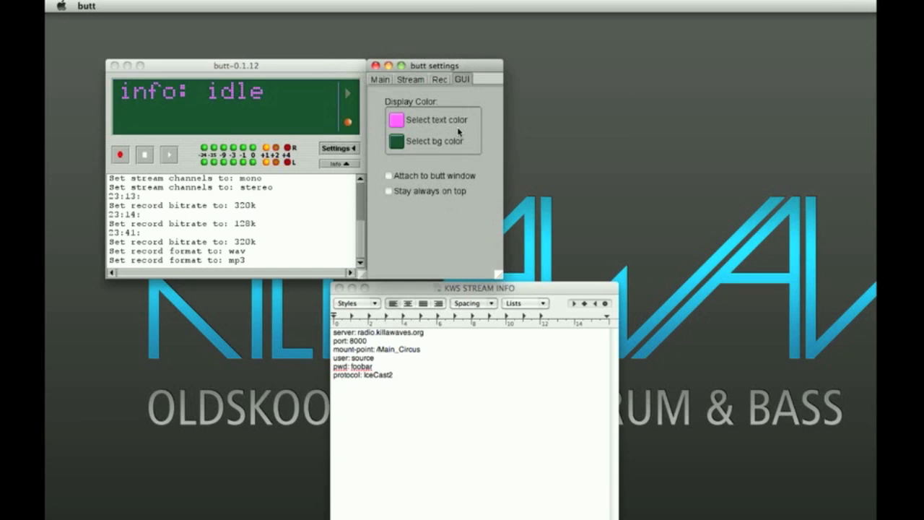
pyautogui.click(390, 191)
pyautogui.click(390, 192)
pyautogui.click(390, 192)
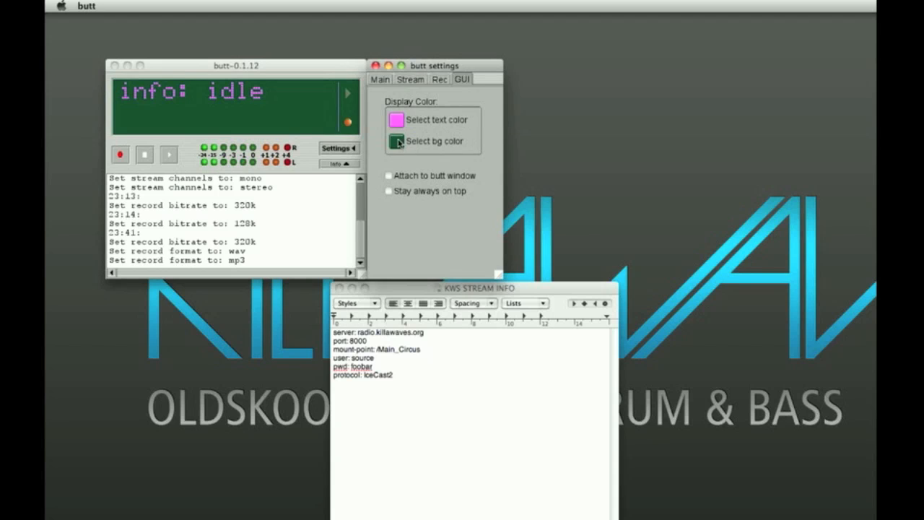
pyautogui.click(450, 141)
pyautogui.click(357, 144)
pyautogui.click(367, 187)
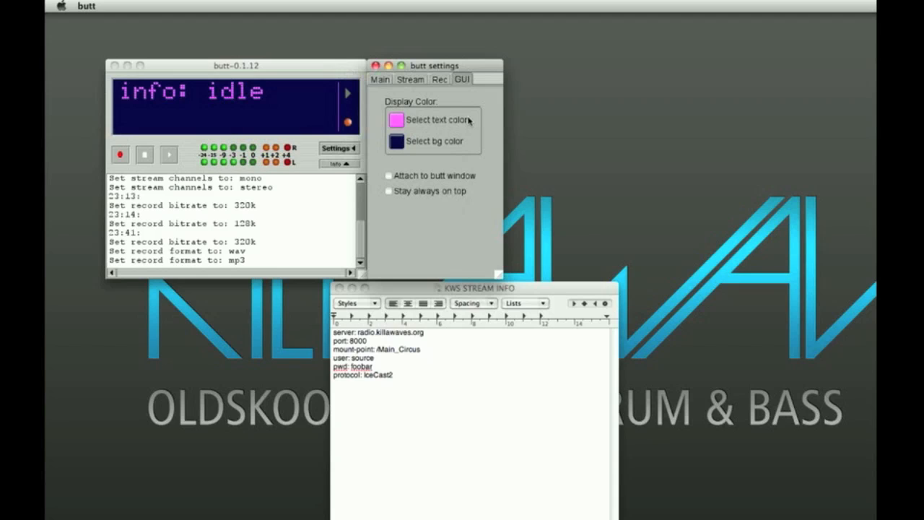
# Save the settings and check the log entry for the written configuration file
pyautogui.click(382, 79)
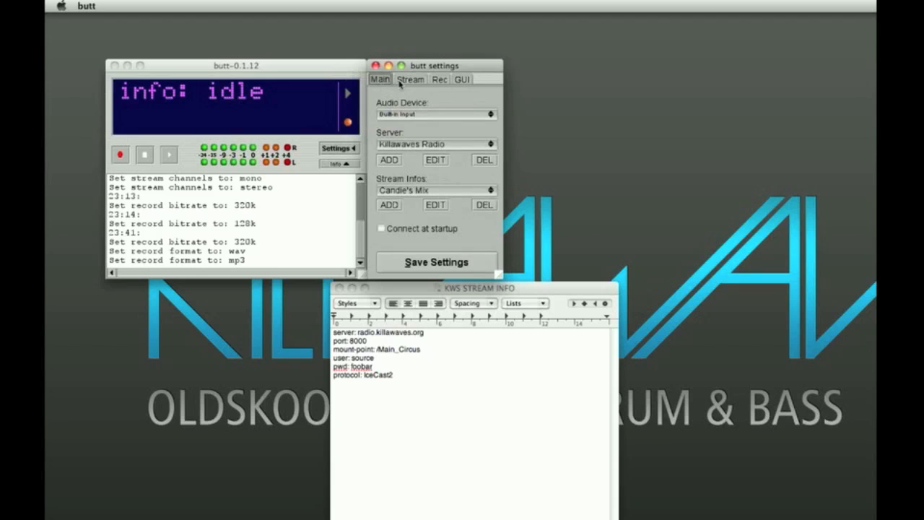
pyautogui.click(447, 266)
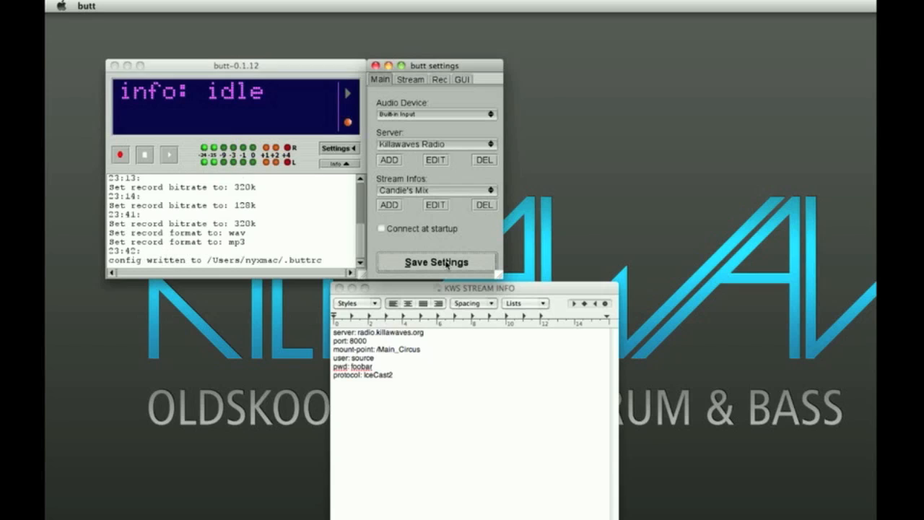
pyautogui.moveTo(109, 251); pyautogui.dragTo(348, 262)
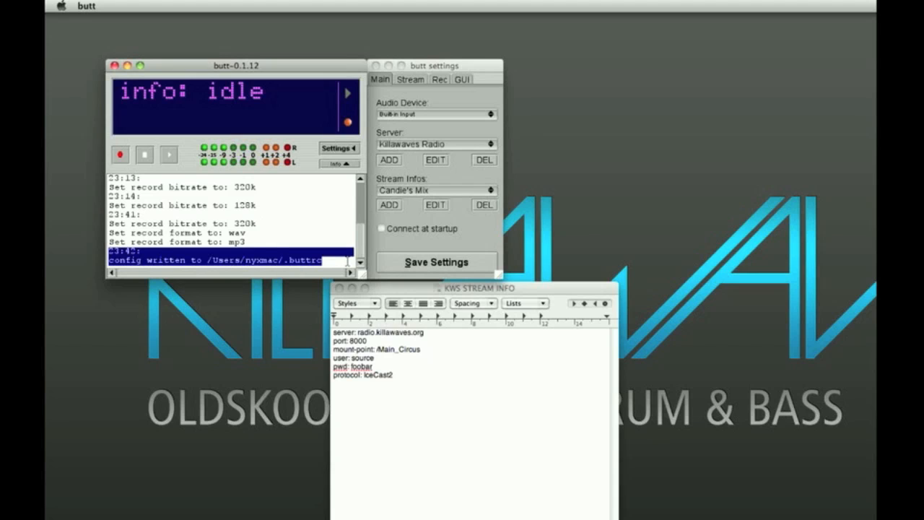
pyautogui.click(345, 261)
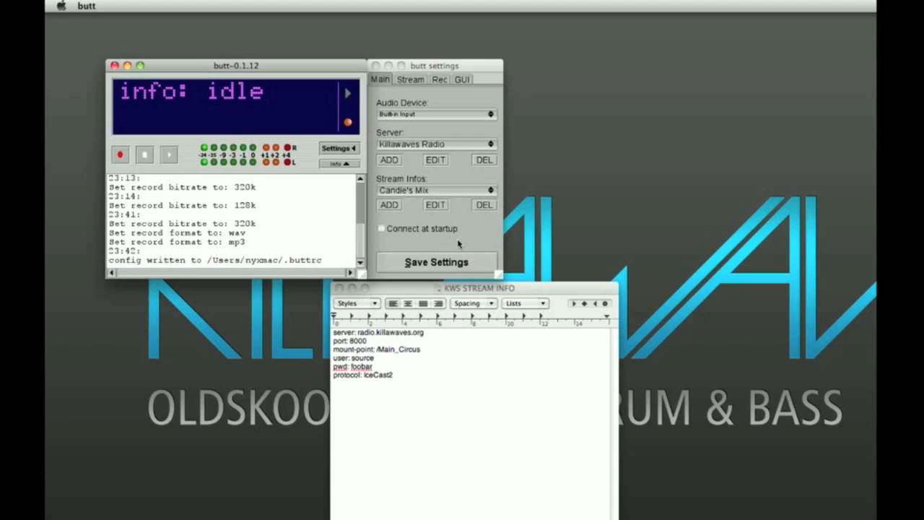
# Try the option to connect at startup, leave it off and close the settings window
pyautogui.click(418, 66)
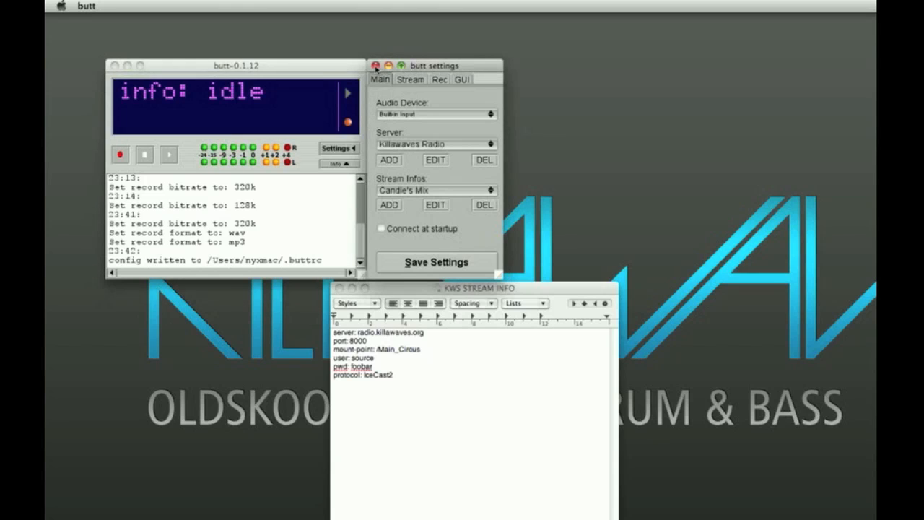
pyautogui.click(383, 229)
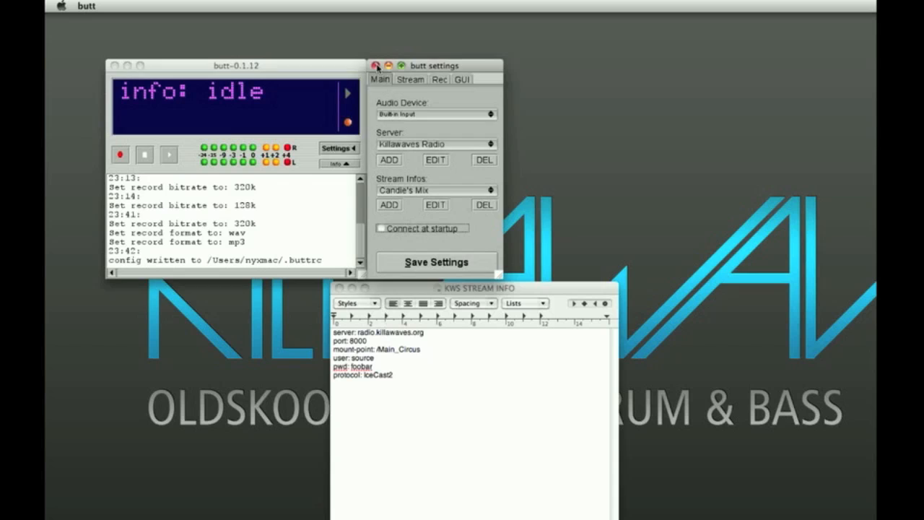
pyautogui.click(375, 66)
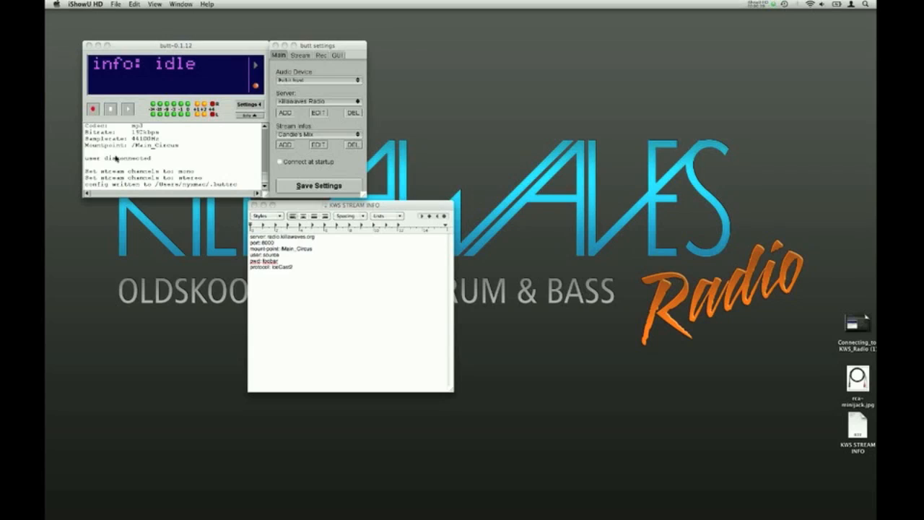
# Switch to Google Chrome, show the radio.killawaves.org page and place its window beside the butt windows
pyautogui.moveTo(498, 516)
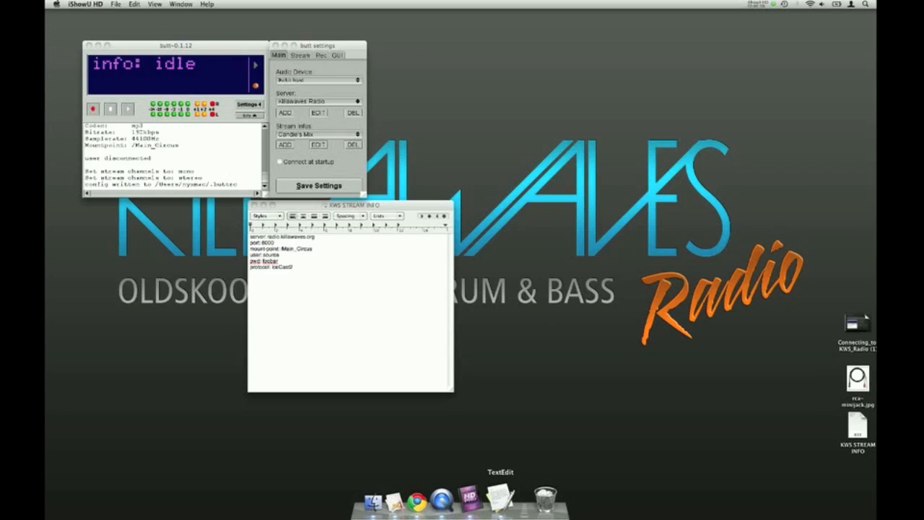
pyautogui.click(434, 498)
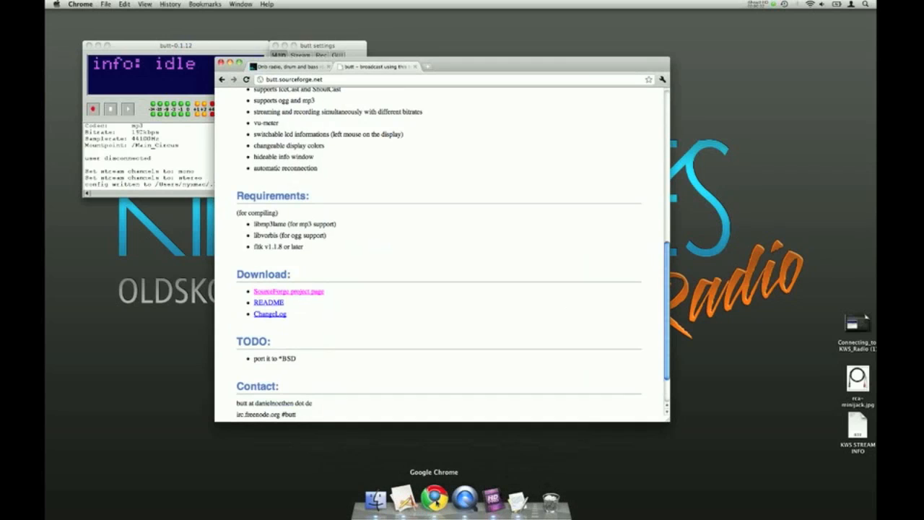
pyautogui.click(282, 66)
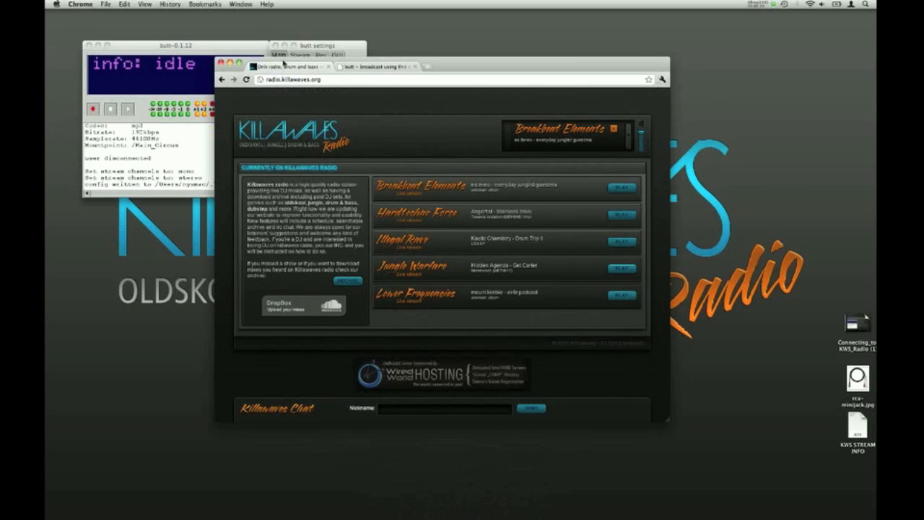
pyautogui.moveTo(284, 63); pyautogui.dragTo(506, 15)
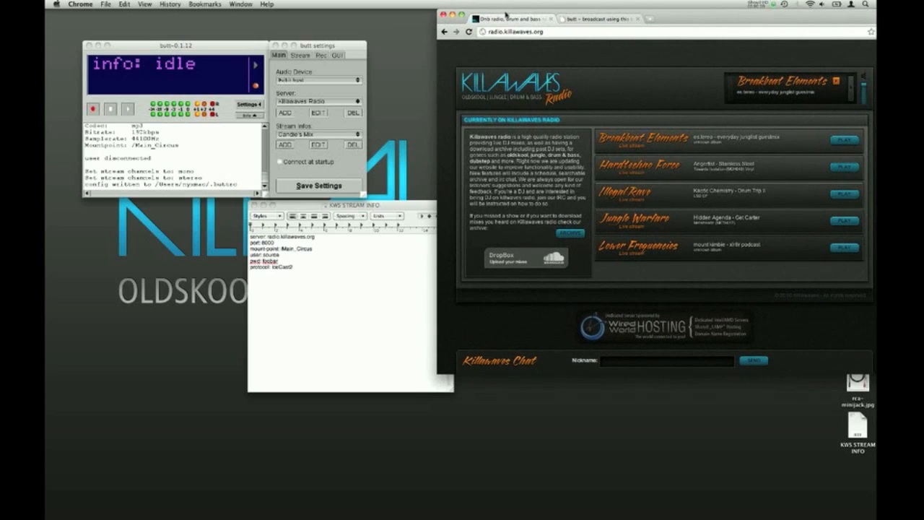
# Try to connect to the Killawaves Radio server and check the server's response in the log
pyautogui.click(128, 110)
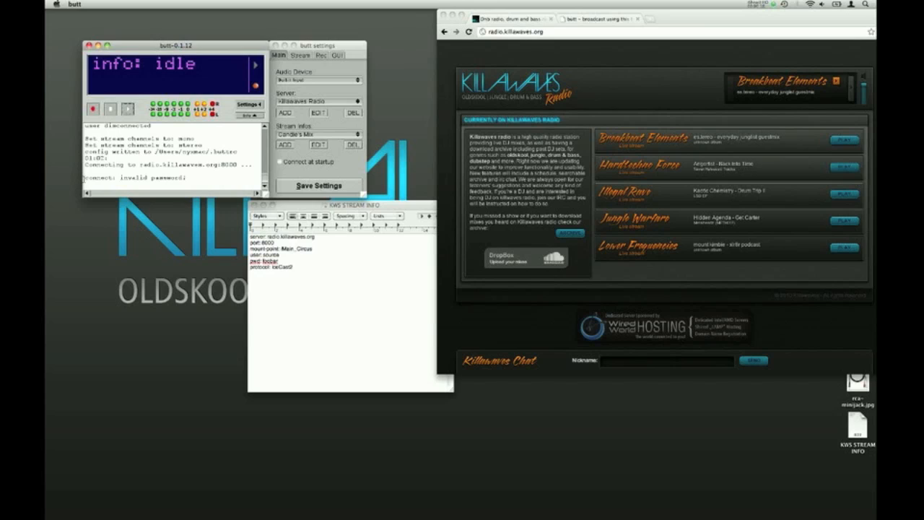
pyautogui.moveTo(84, 178); pyautogui.dragTo(199, 180)
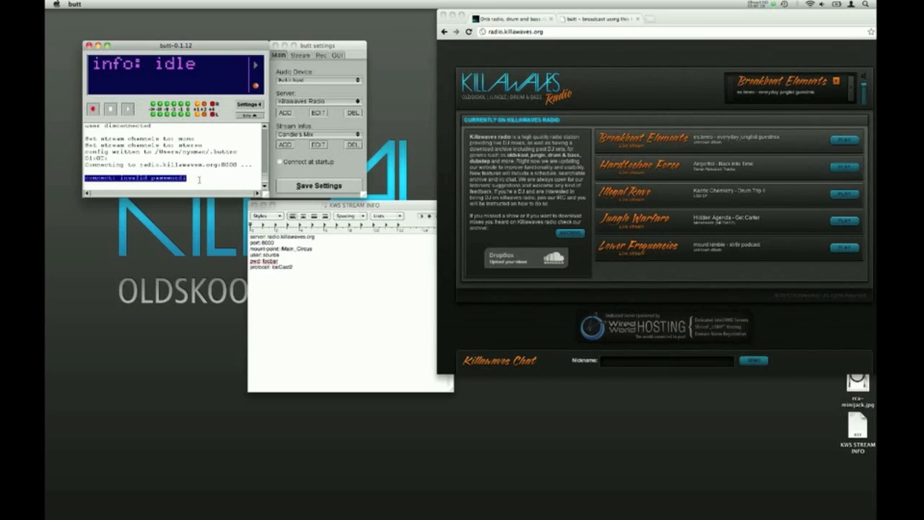
pyautogui.click(199, 180)
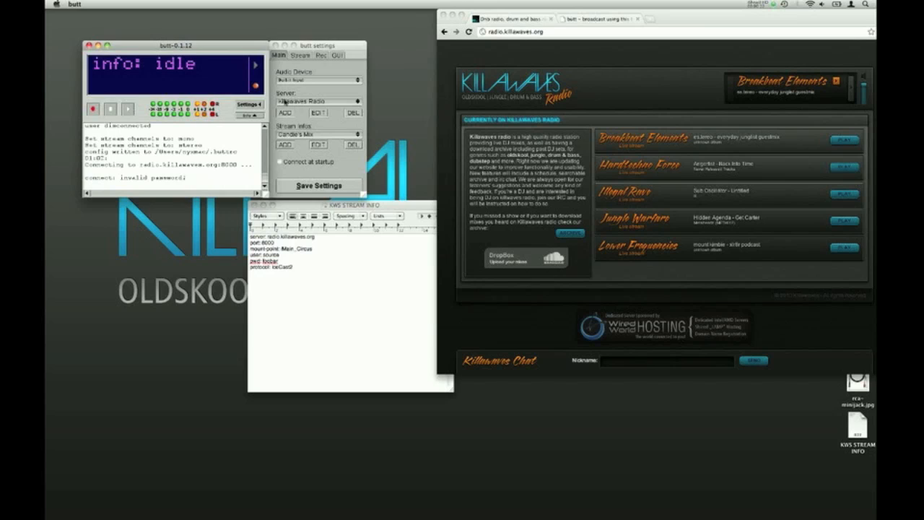
# Re-enter the password of the Killawaves Radio server entry and save the server
pyautogui.click(318, 114)
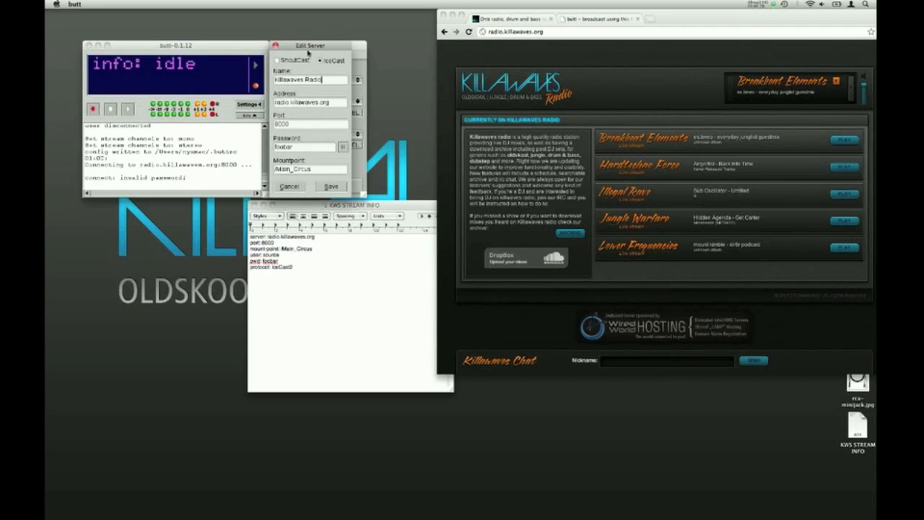
pyautogui.moveTo(308, 48); pyautogui.dragTo(407, 45)
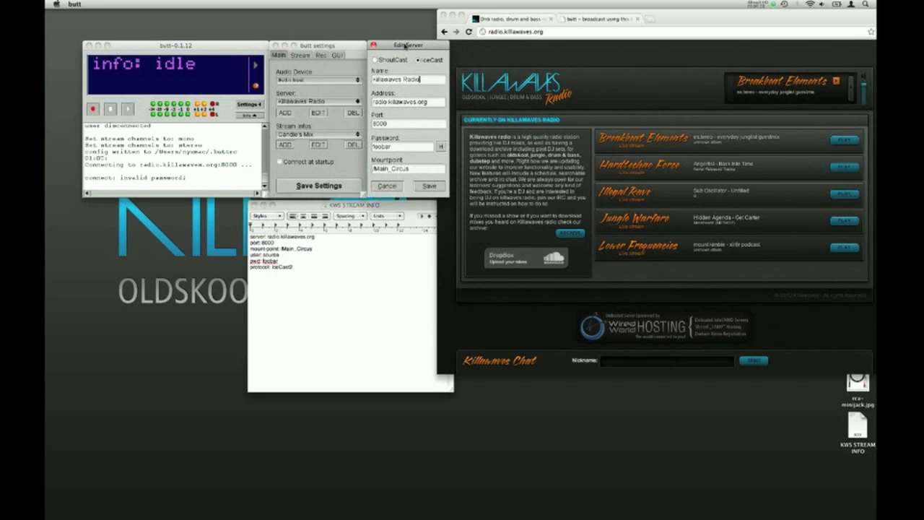
pyautogui.moveTo(396, 148); pyautogui.dragTo(359, 149)
pyautogui.click(413, 149)
pyautogui.click(441, 146)
pyautogui.write('foobar')
pyautogui.click(429, 187)
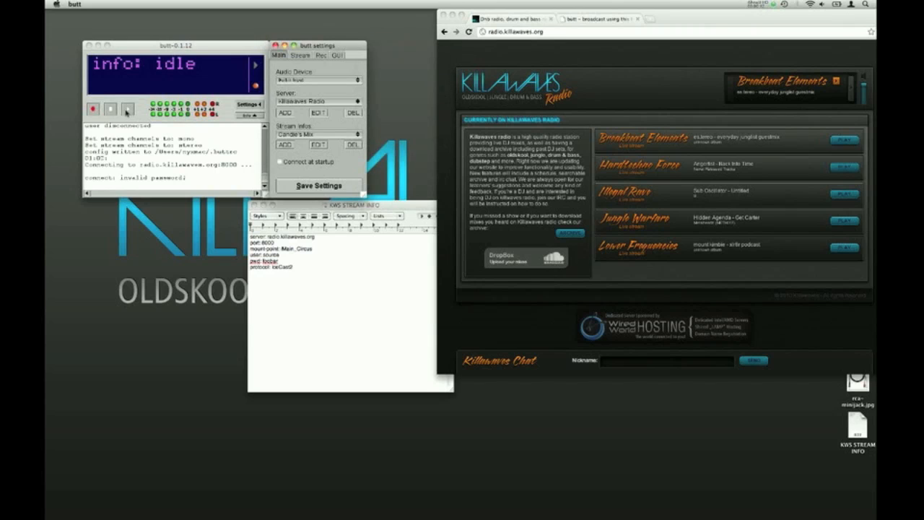
# Connect to the Killawaves Radio server to go on air and dismiss the recording file alert
pyautogui.click(128, 110)
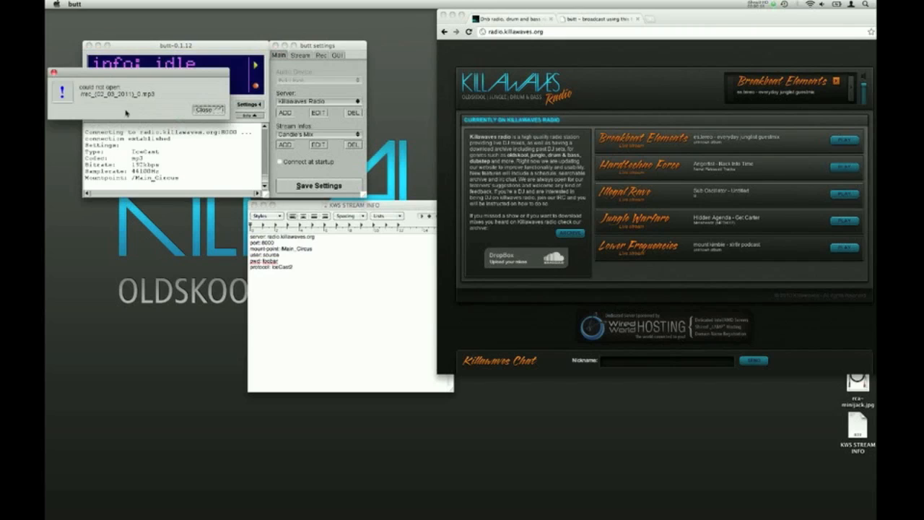
pyautogui.click(203, 110)
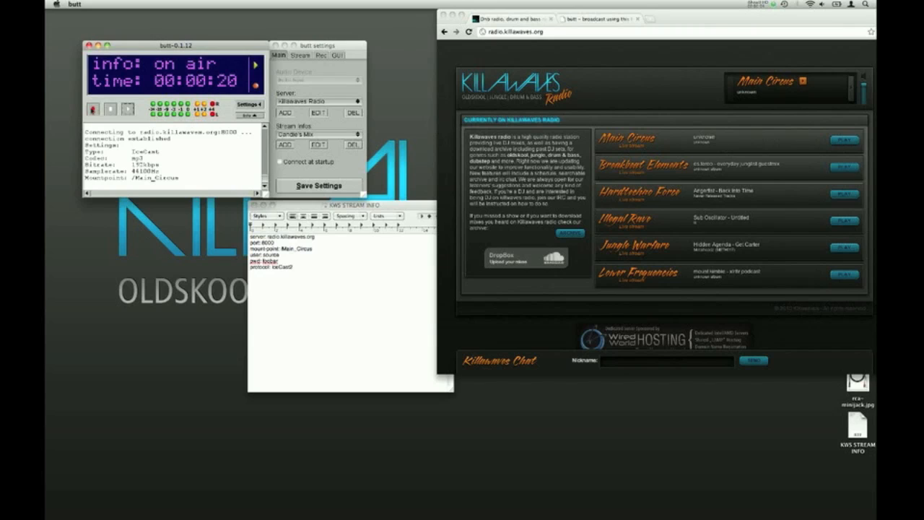
# Try to start recording the live broadcast manually, dismiss the alert and disconnect from the server
pyautogui.click(93, 111)
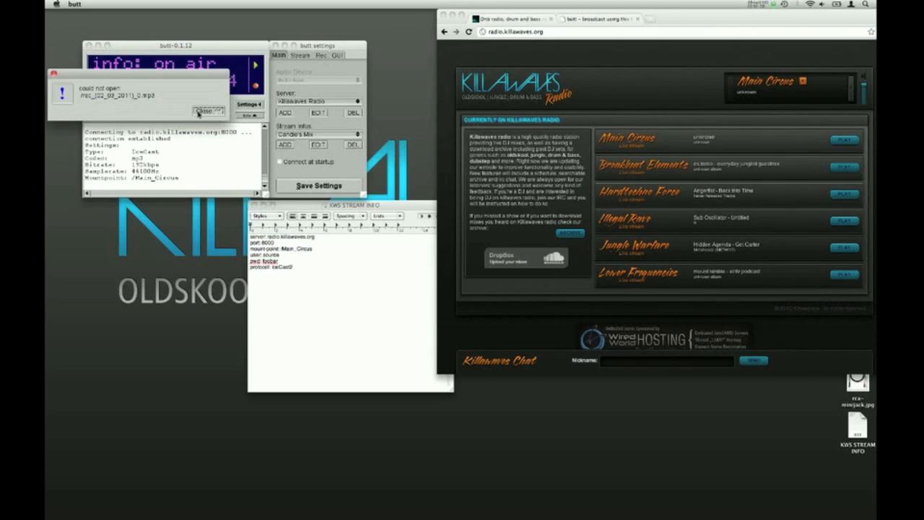
pyautogui.click(205, 112)
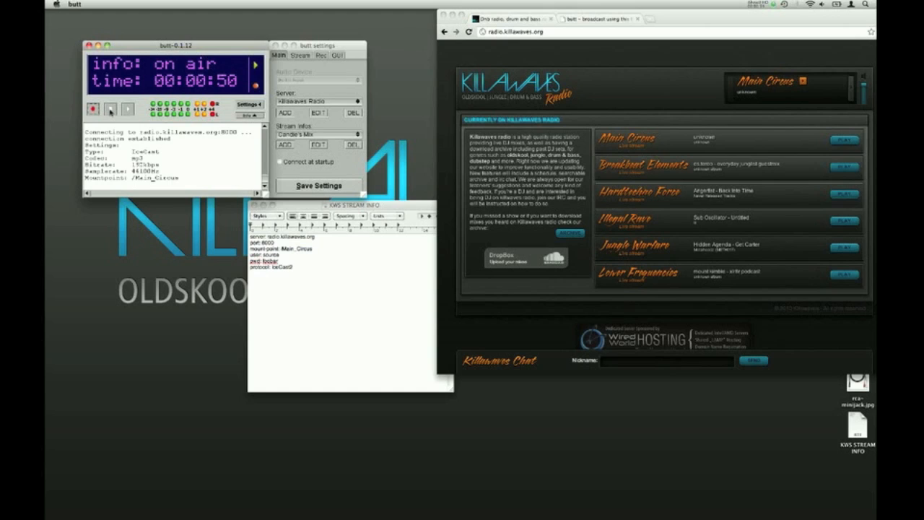
pyautogui.click(110, 110)
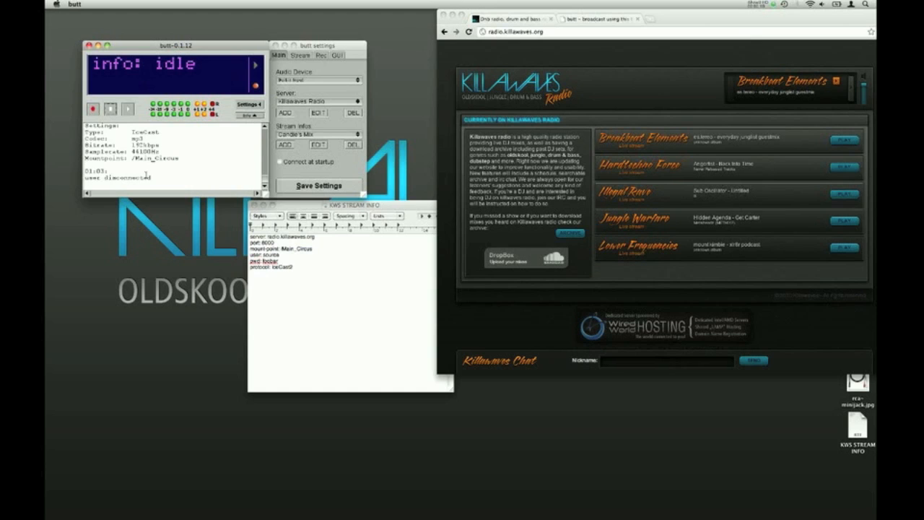
# Highlight the latest entry in the butt log to check the disconnection, and clear the selection
pyautogui.moveTo(155, 178); pyautogui.dragTo(77, 171)
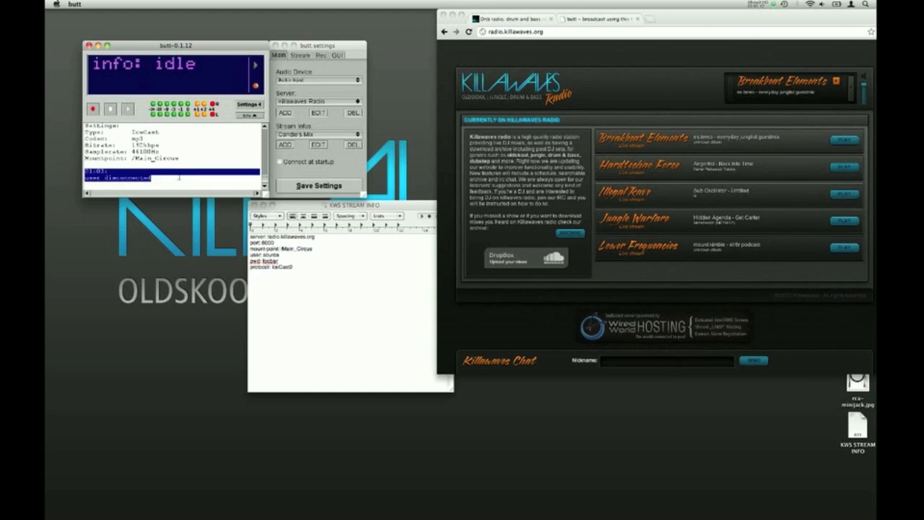
pyautogui.click(179, 178)
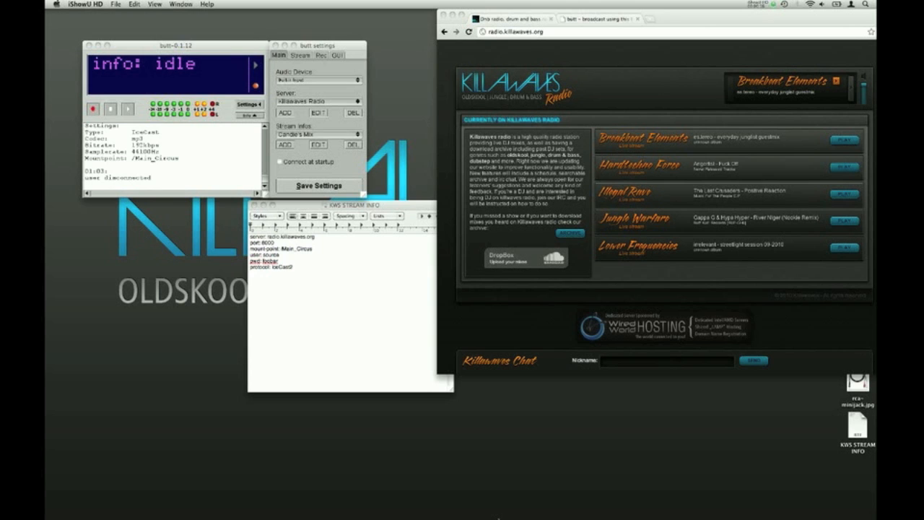
# Switch to Finder, browse the Macintosh HD for the recorded MP3 files, preview rec_(01_16_2011)_0.mp3 and close the window
pyautogui.moveTo(472, 502)
pyautogui.click(391, 499)
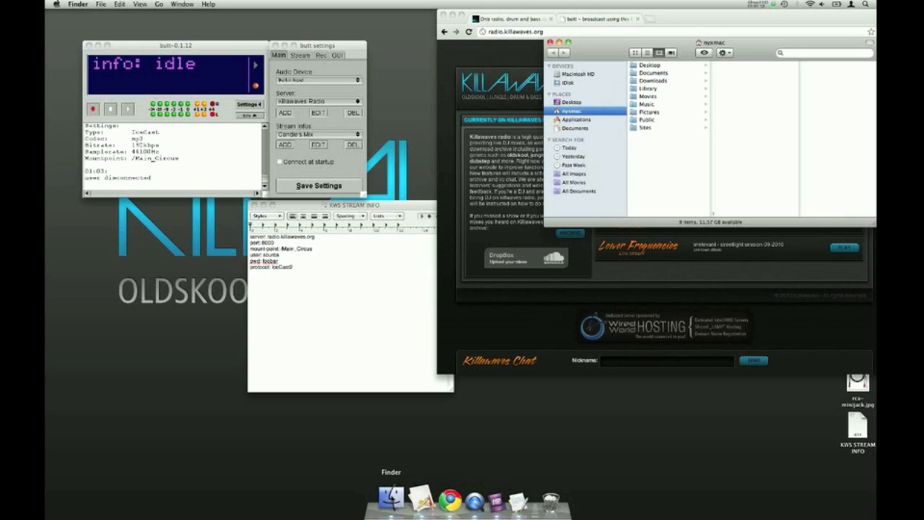
pyautogui.click(564, 75)
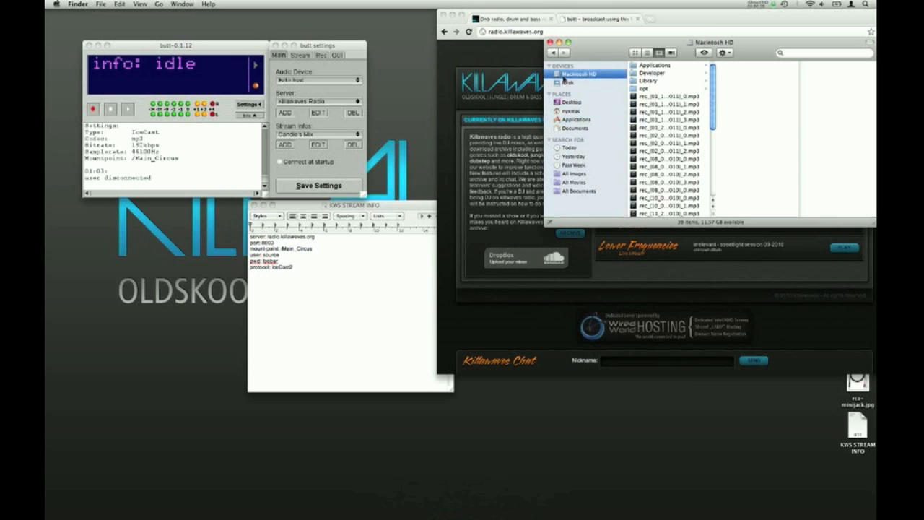
pyautogui.scroll(-10, 672, 117)
pyautogui.scroll(10, 661, 109)
pyautogui.click(652, 97)
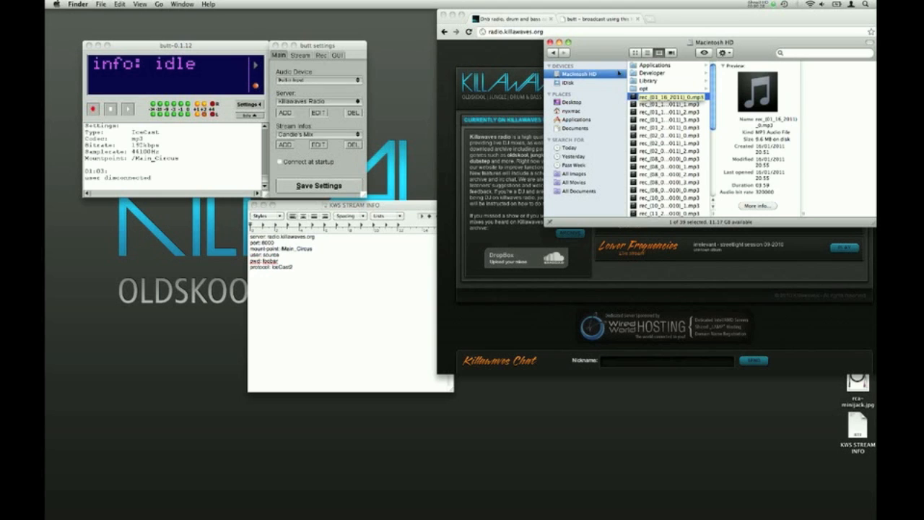
pyautogui.click(550, 43)
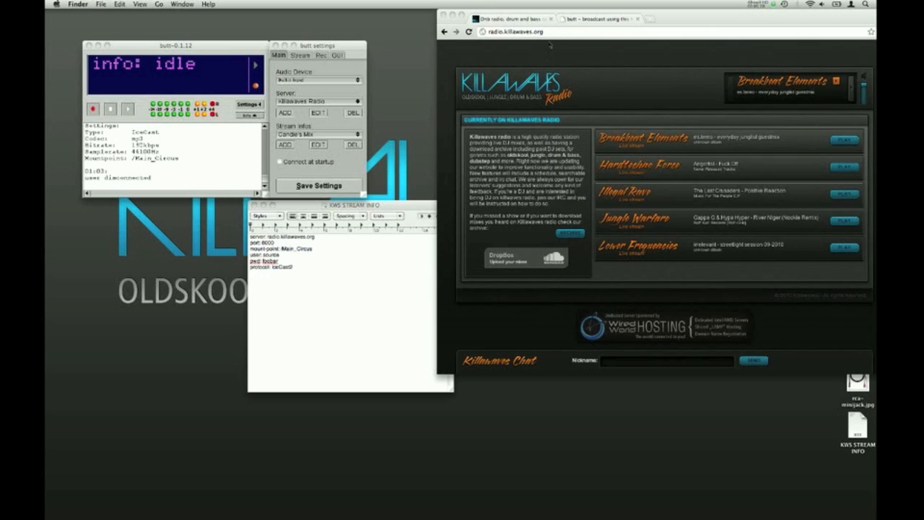